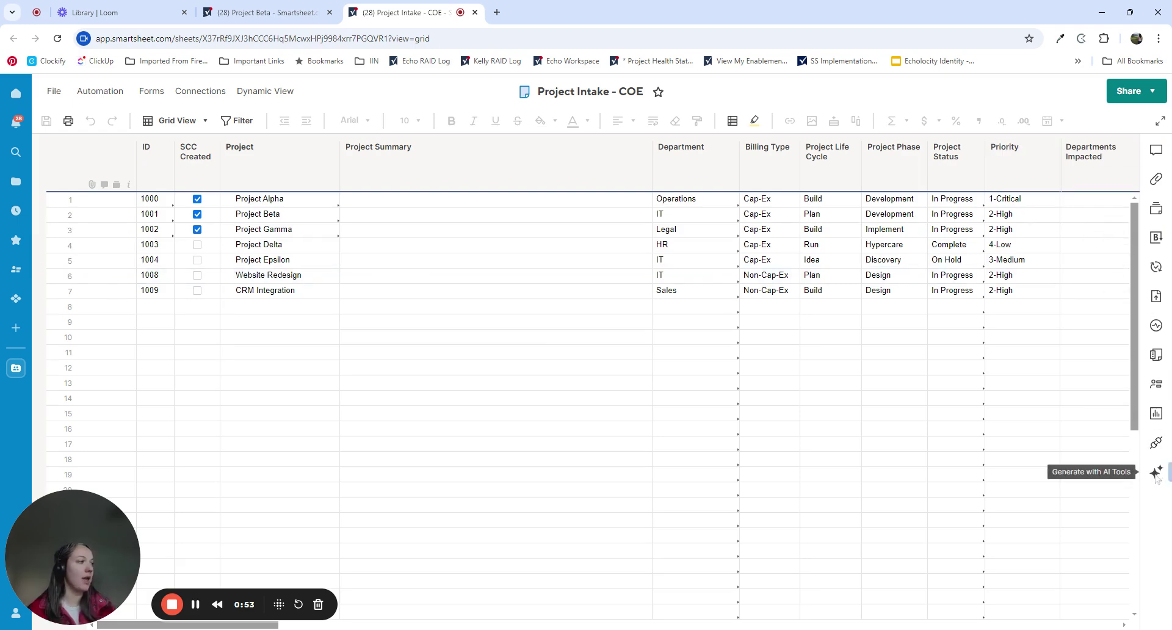
left_click(1155, 473)
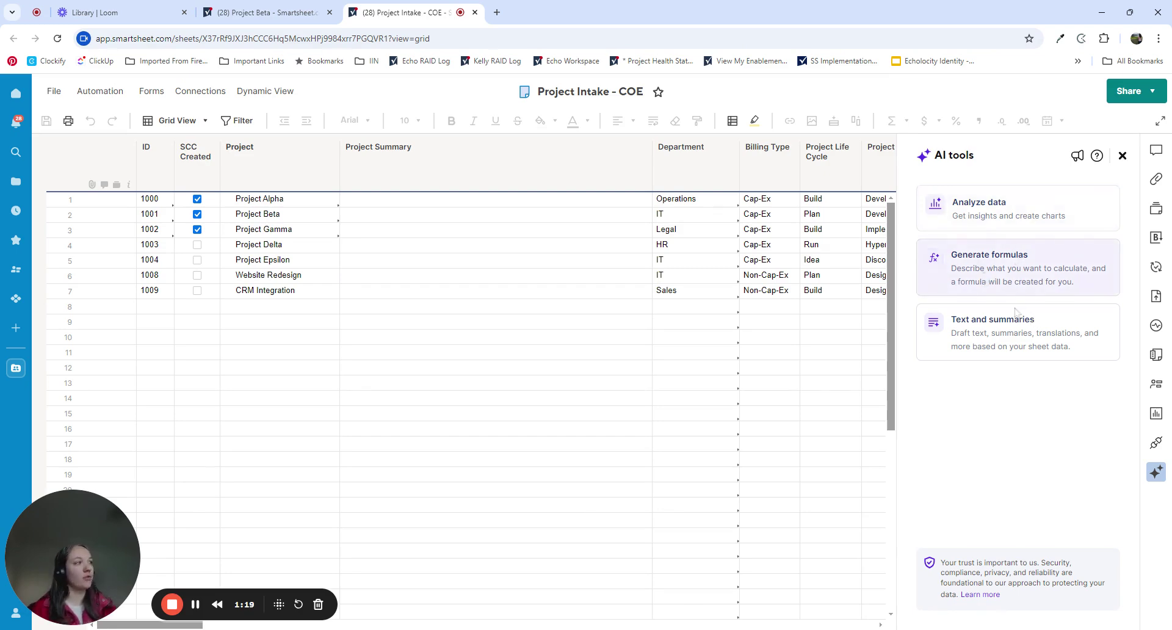
- Ask Analyze data 'How many projects are in the IT department', which answers 3
left_click(1008, 211)
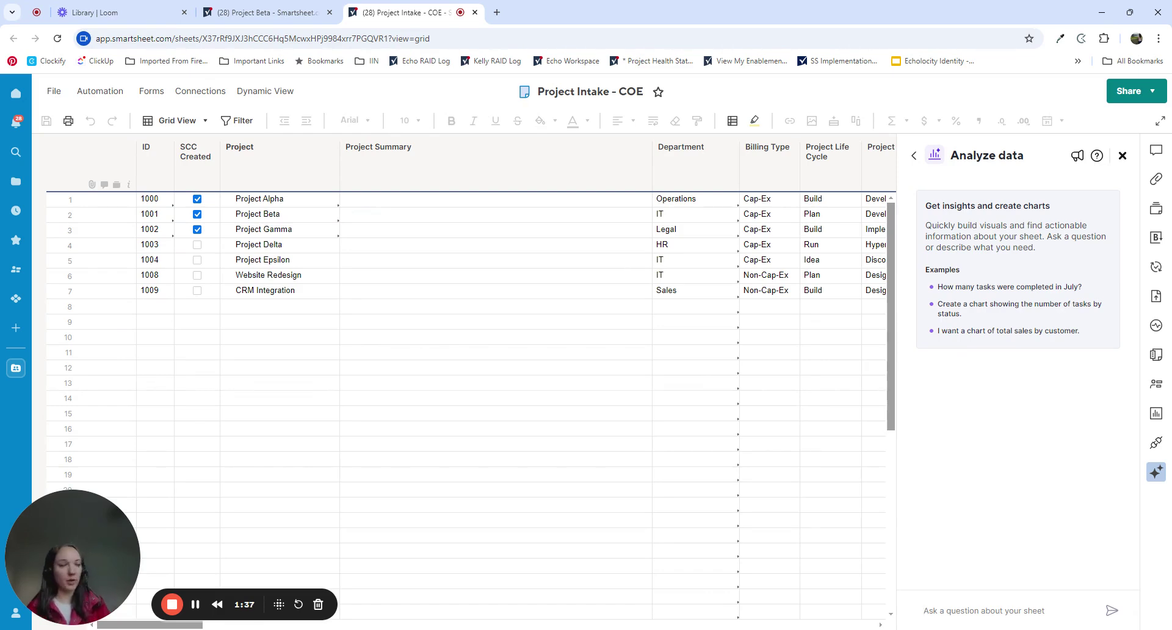
type("How many project")
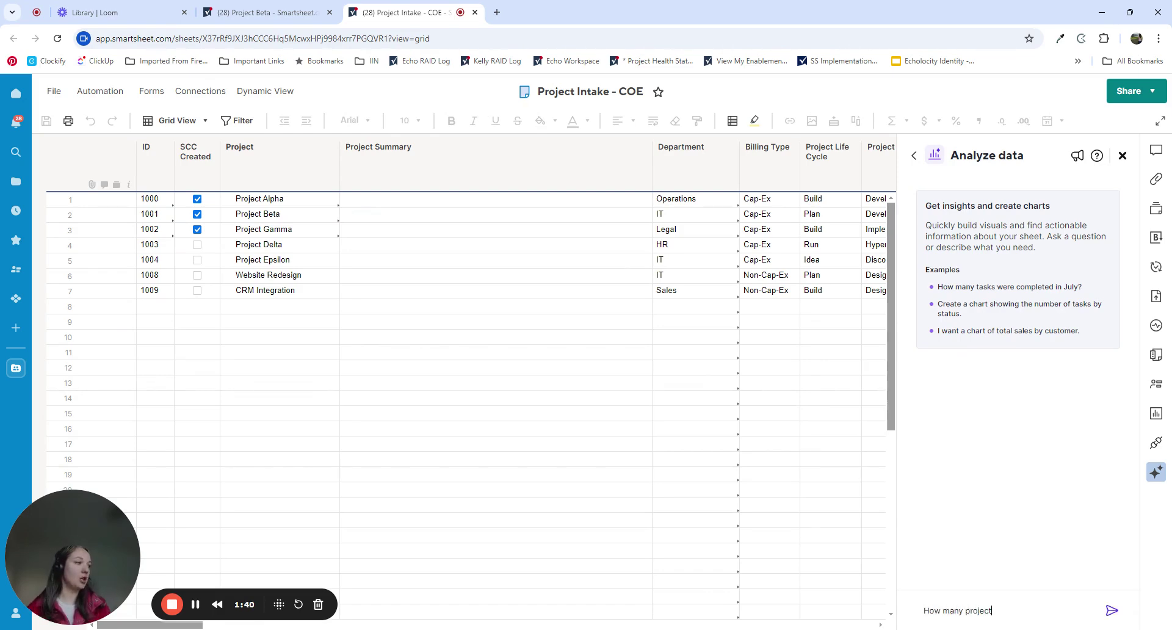
type("s are in the IT department?")
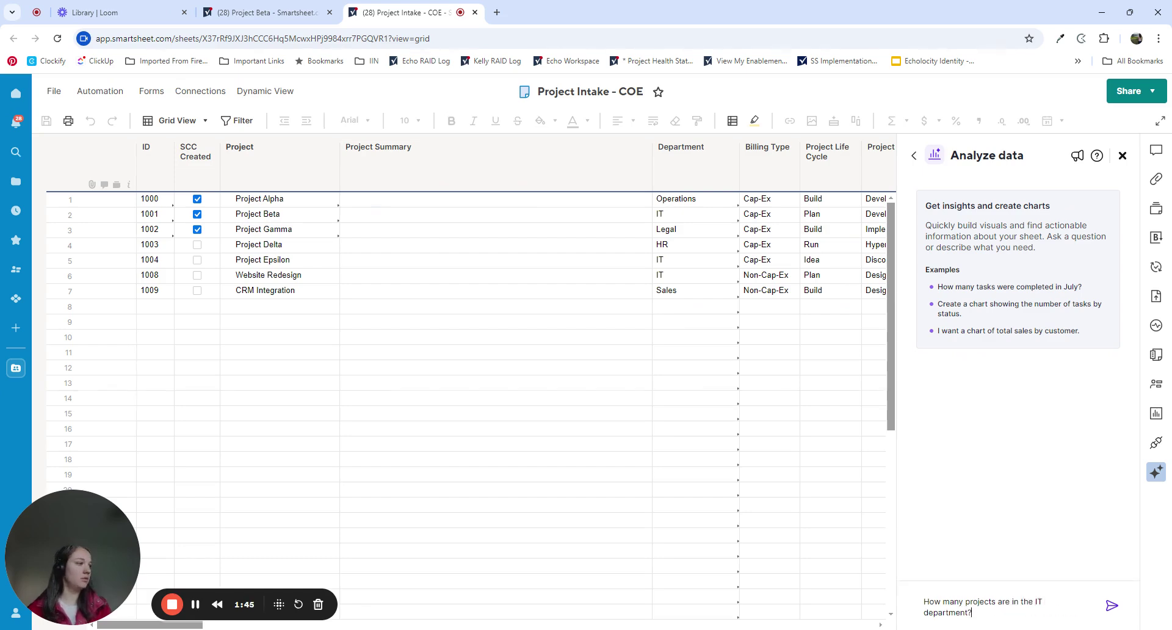
key("Return")
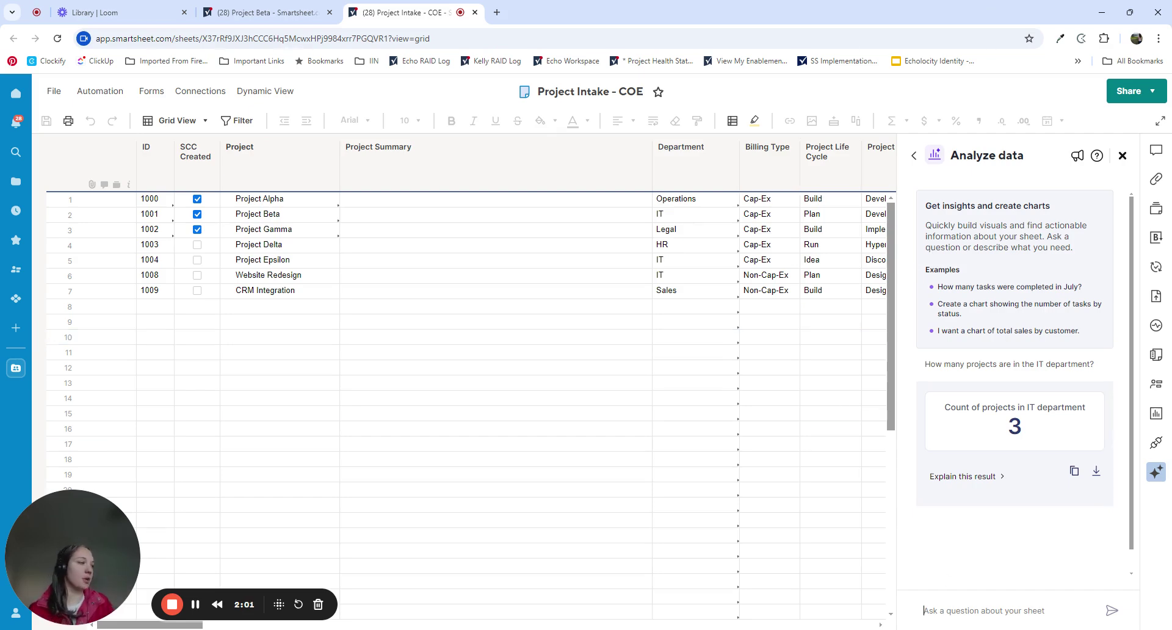
- Request a chart of projects by department and copy the resulting Projects by Department bar chart
type("Create a c")
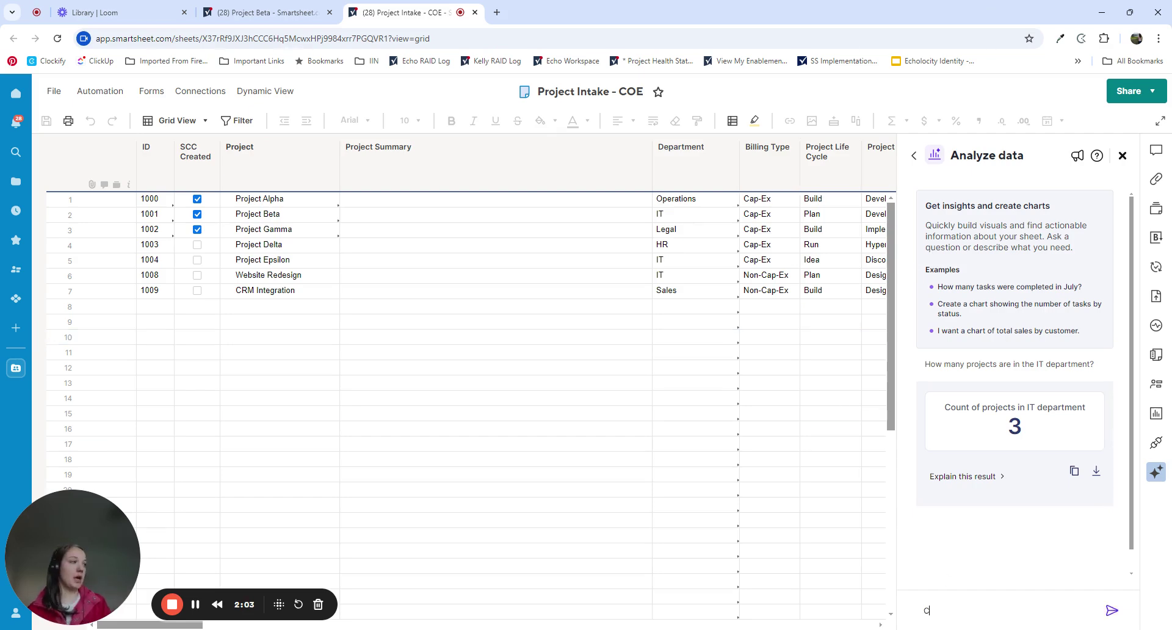
type("hart f")
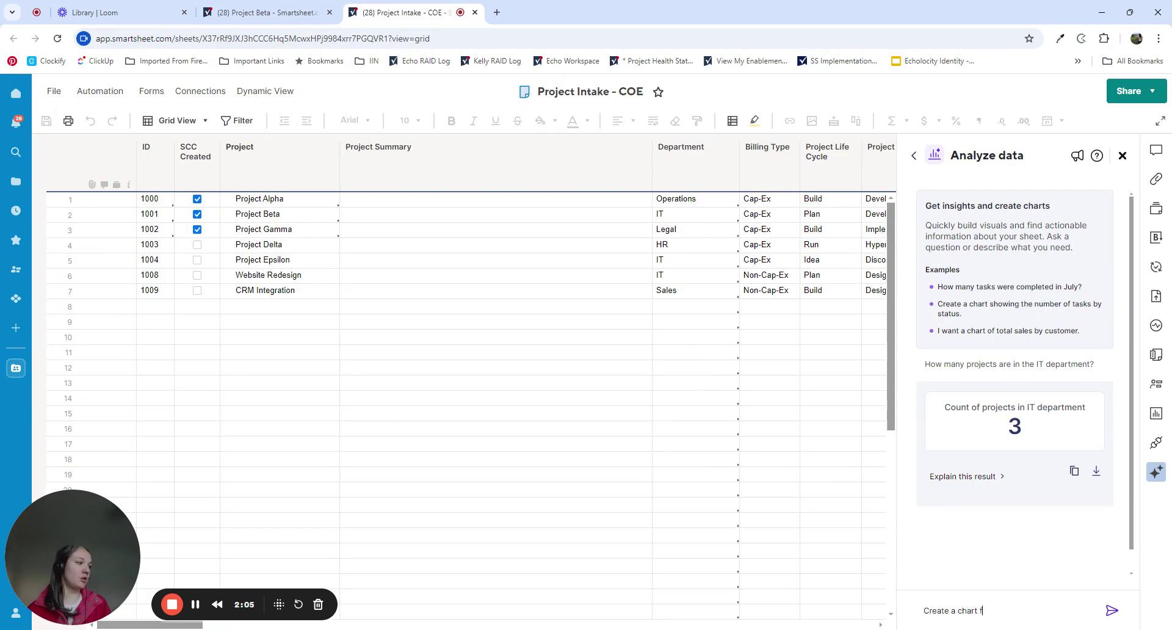
type("or projects by department")
key("Return")
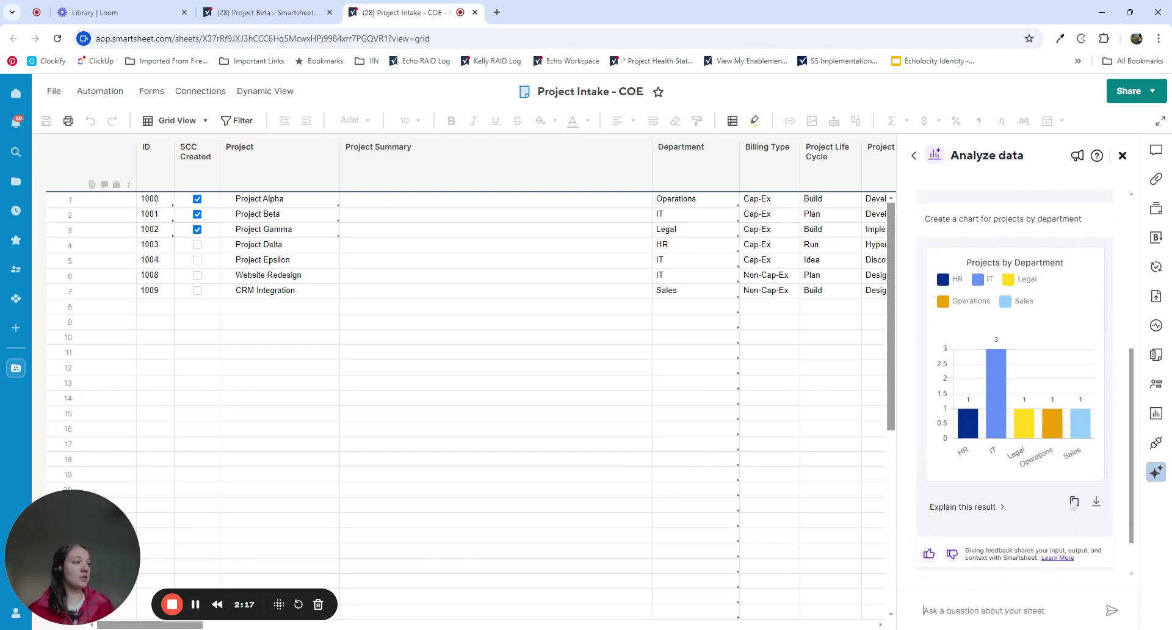
left_click(1071, 506)
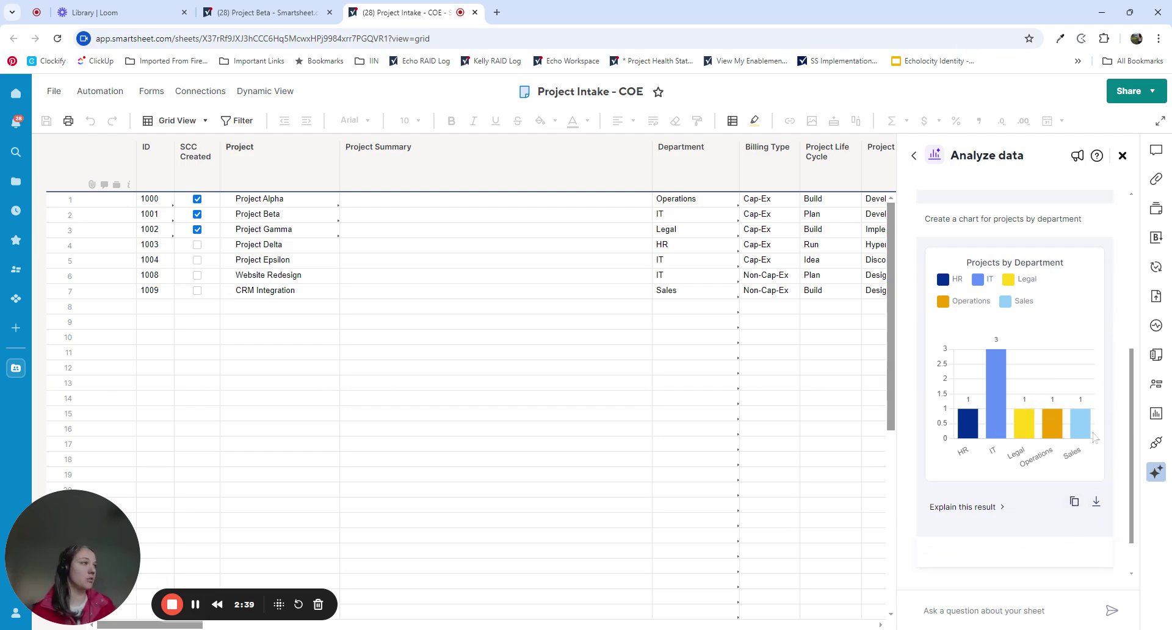
scroll(1068, 281, "up", 5)
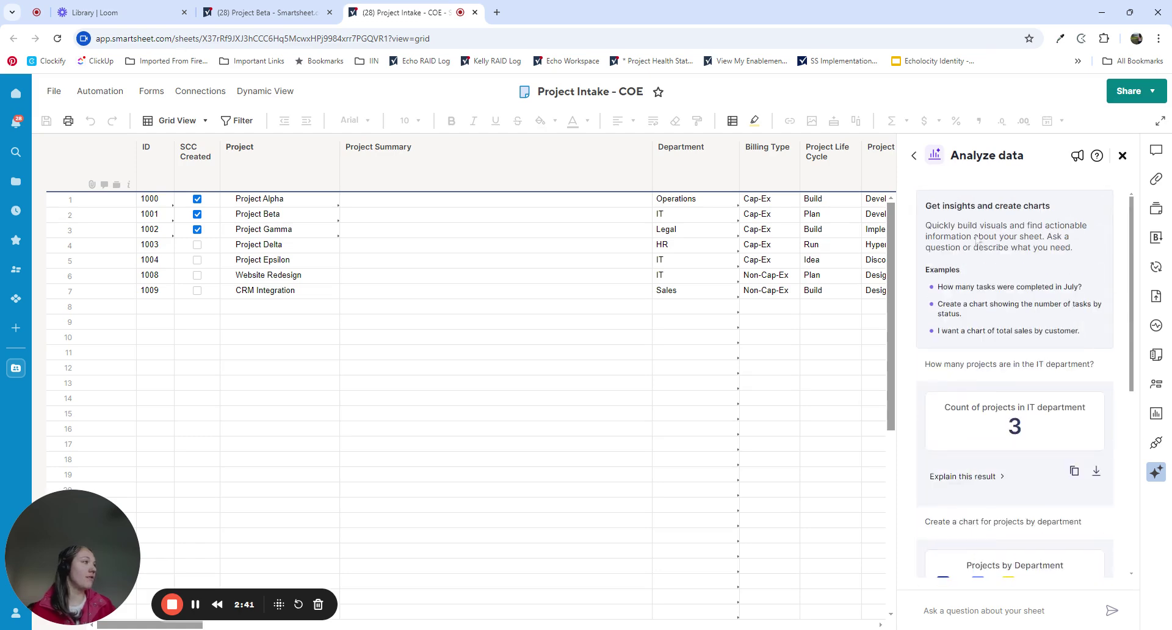
- Switch to the Generate formulas assistant and select row 1's Project Health cell
left_click(914, 156)
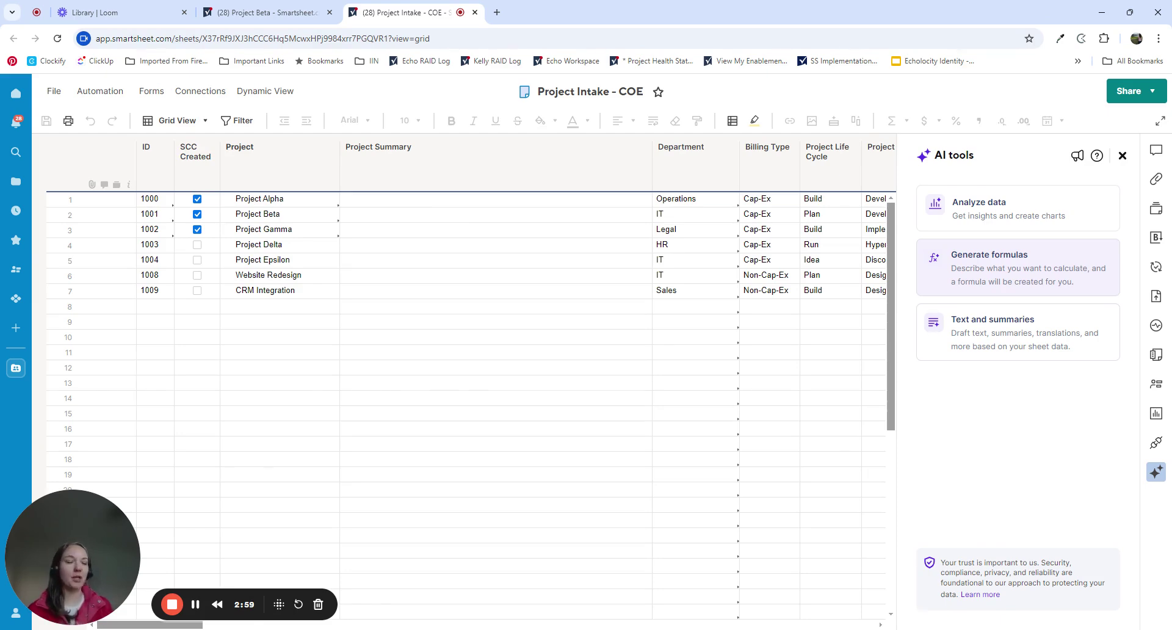
left_click(1053, 287)
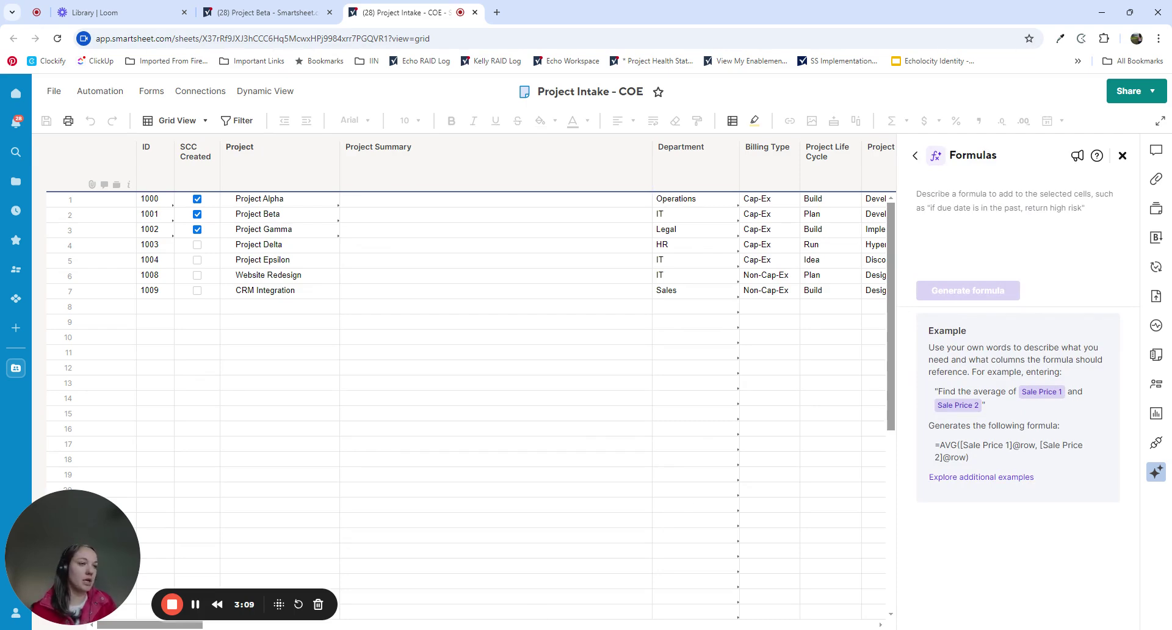
scroll(464, 366, "right", 5)
scroll(203, 202, "right", 10)
left_click(204, 199)
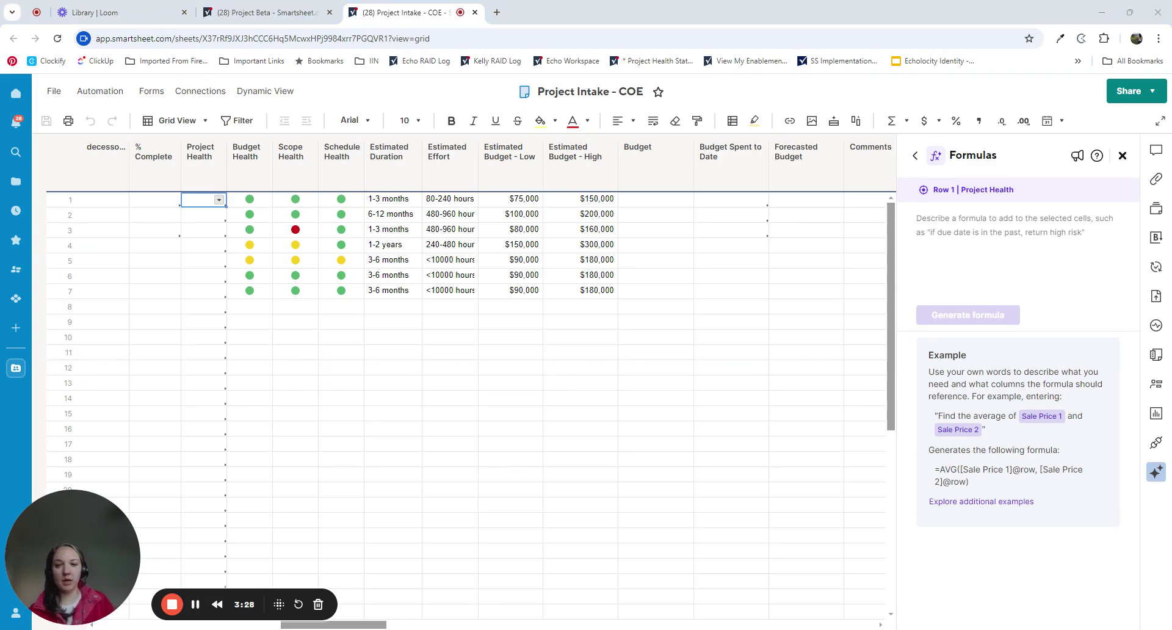
- Paste the Red/Yellow/Green health rule, remove stray letters, and generate the nested IF formula
left_click(976, 224)
key("ctrl+v")
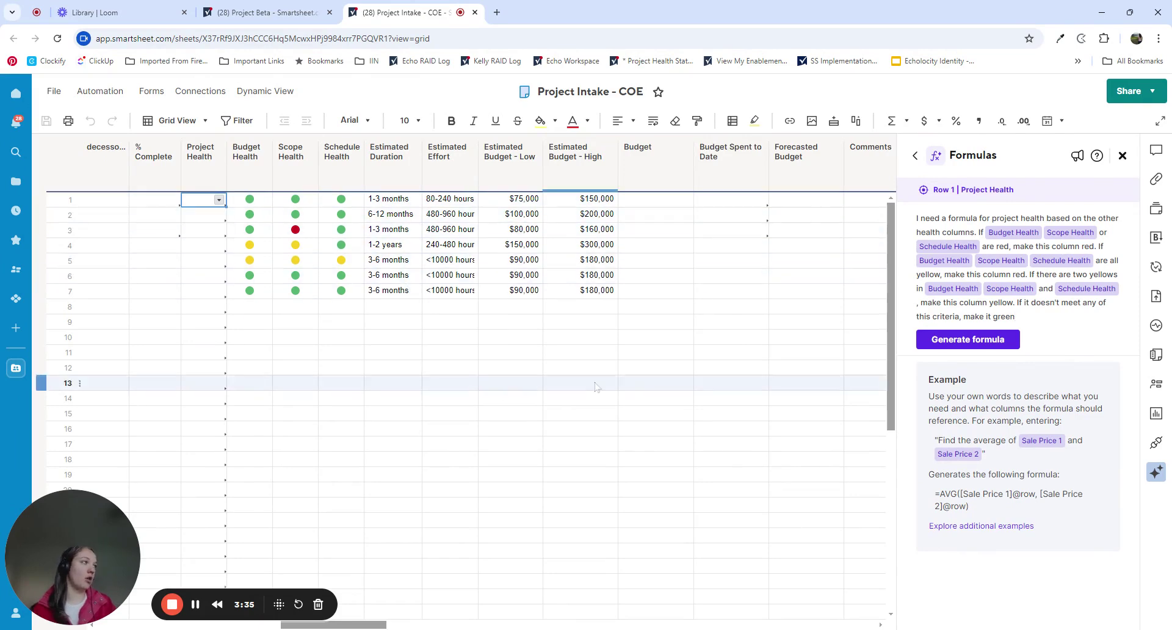
type("bu")
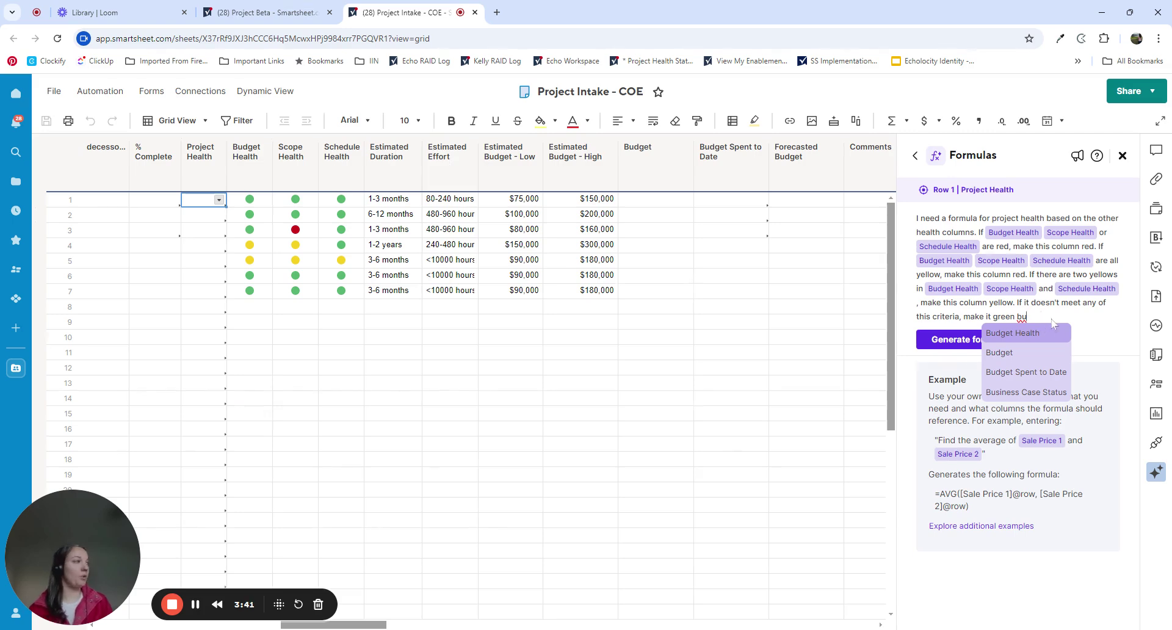
key("BackSpace")
key("BackSpace")
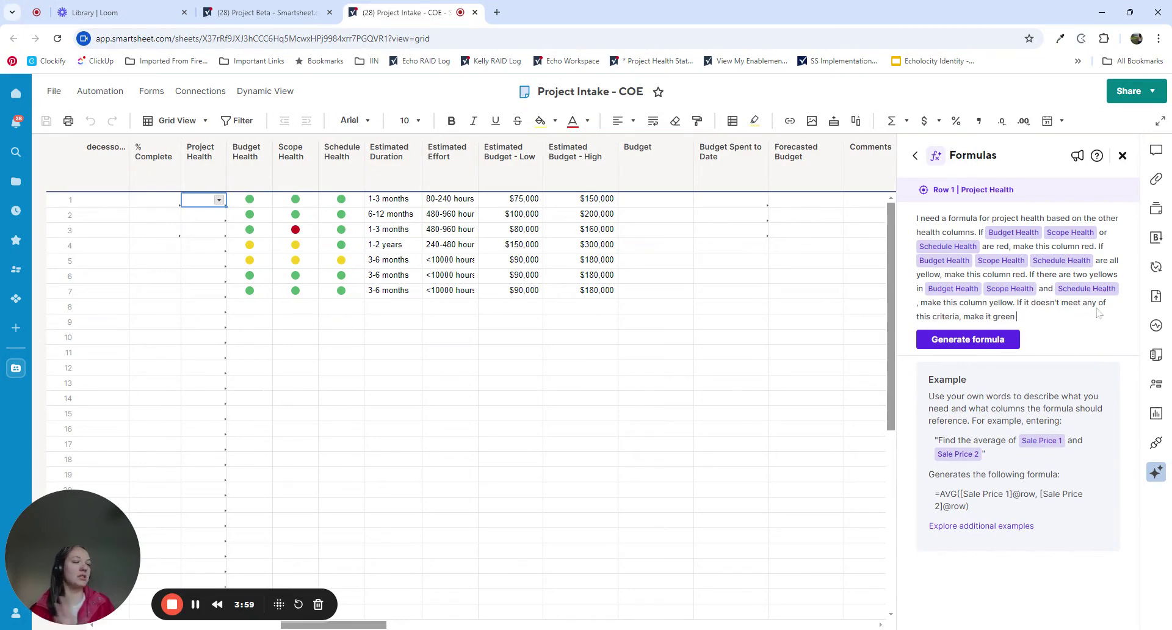
left_click(980, 346)
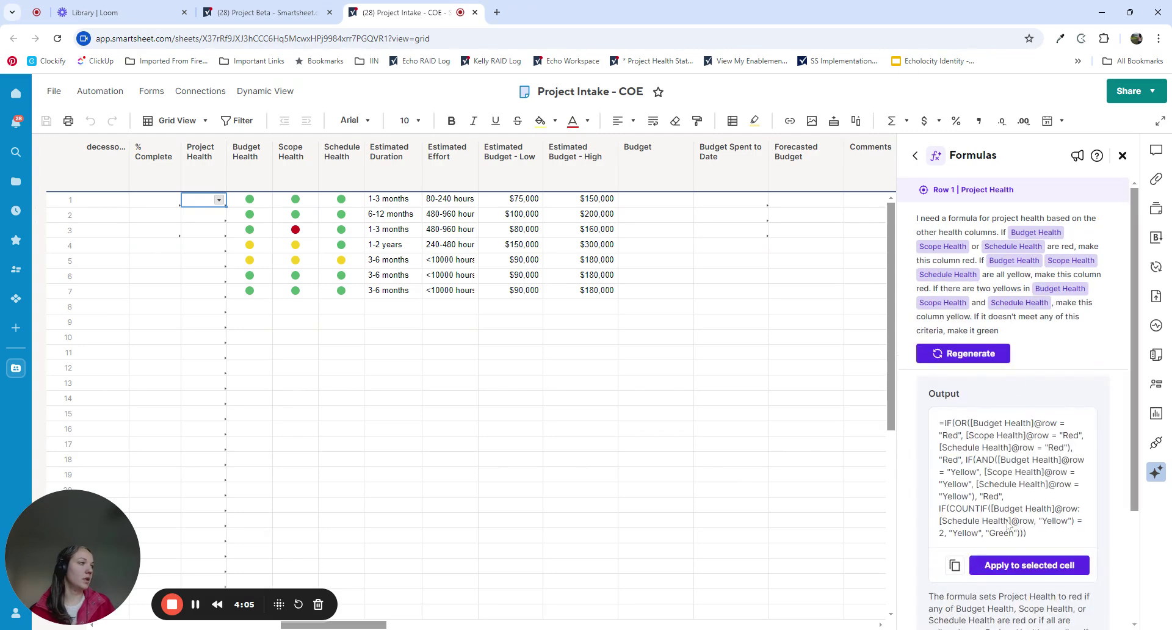
- Insert the generated formula into row 1's Project Health, then test Budget Health as Red, then Yellow
left_click(1054, 567)
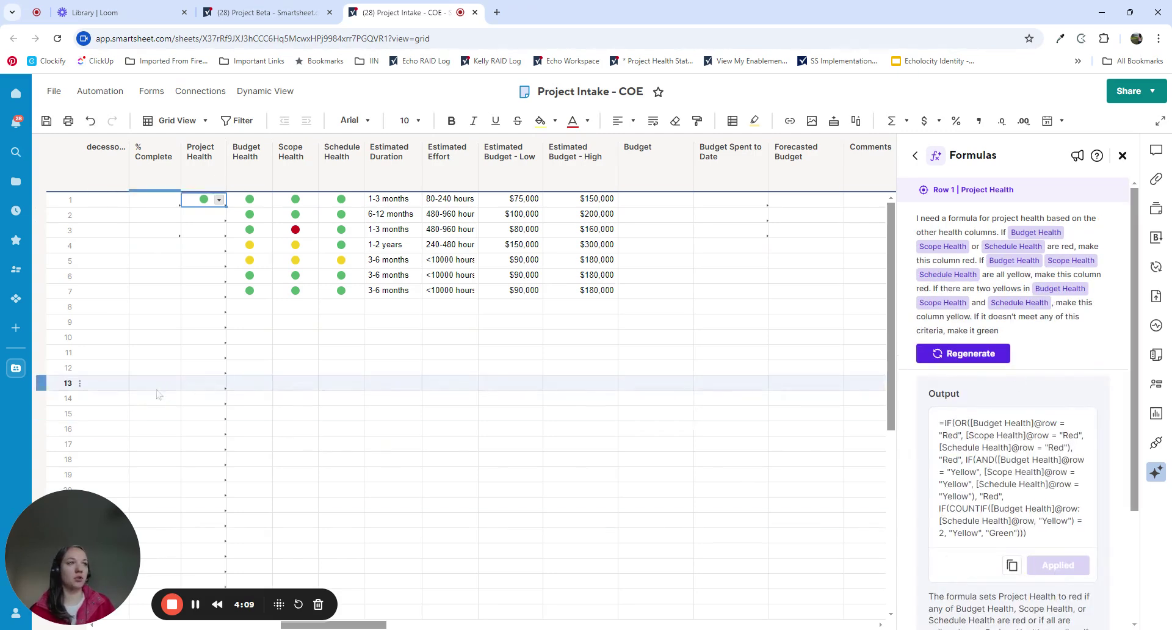
left_click(311, 415)
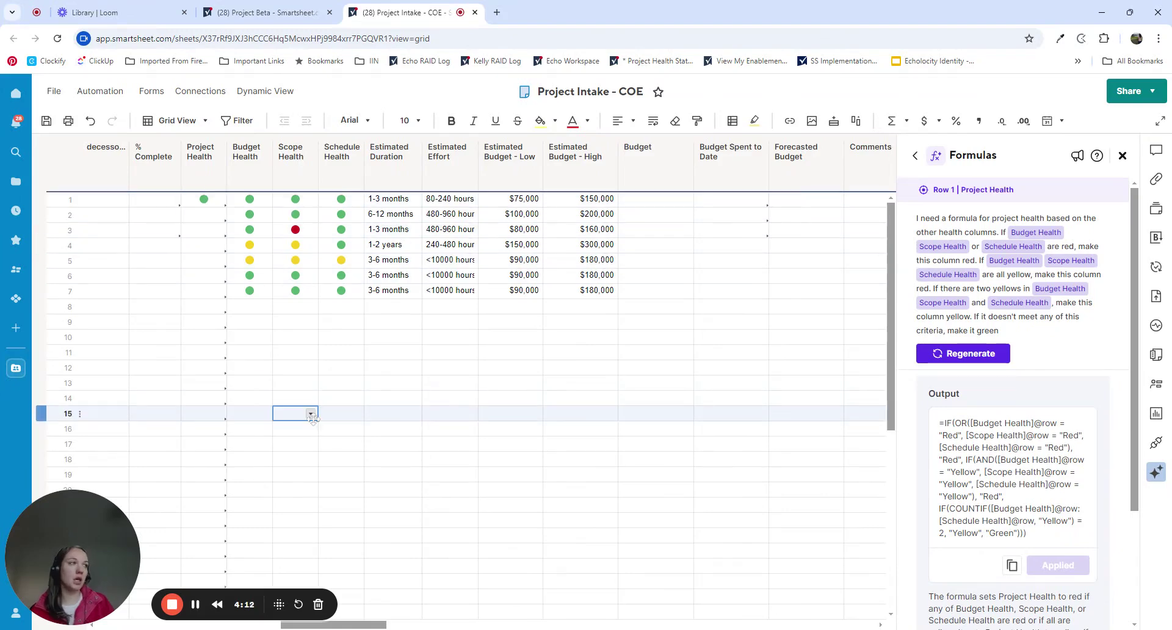
left_click(260, 200)
left_click(265, 201)
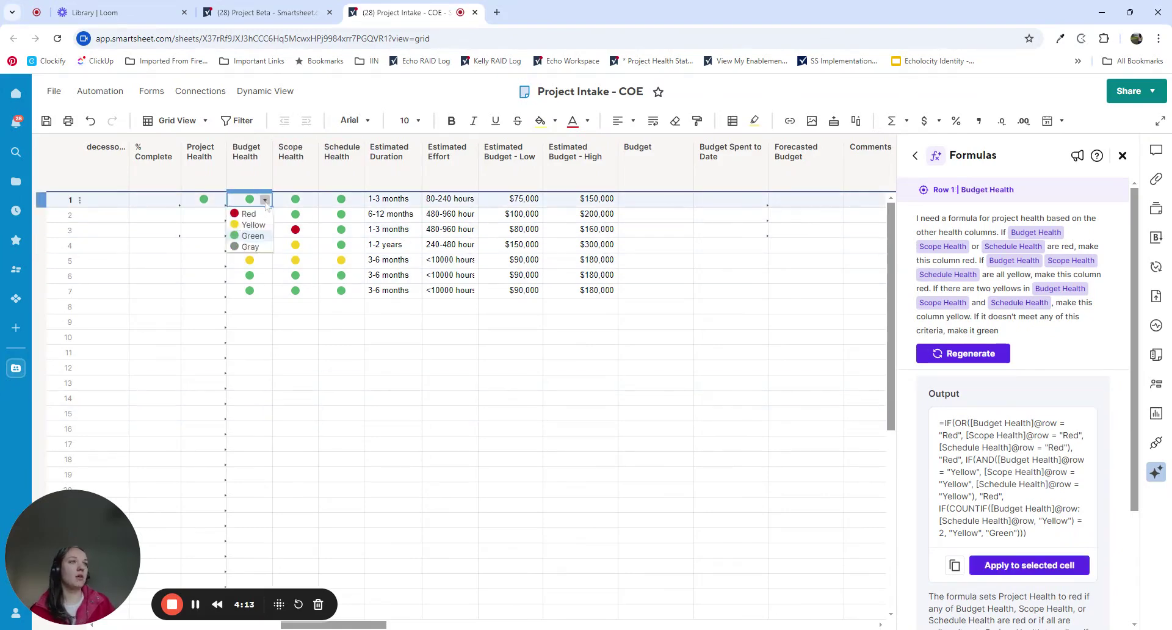
left_click(249, 214)
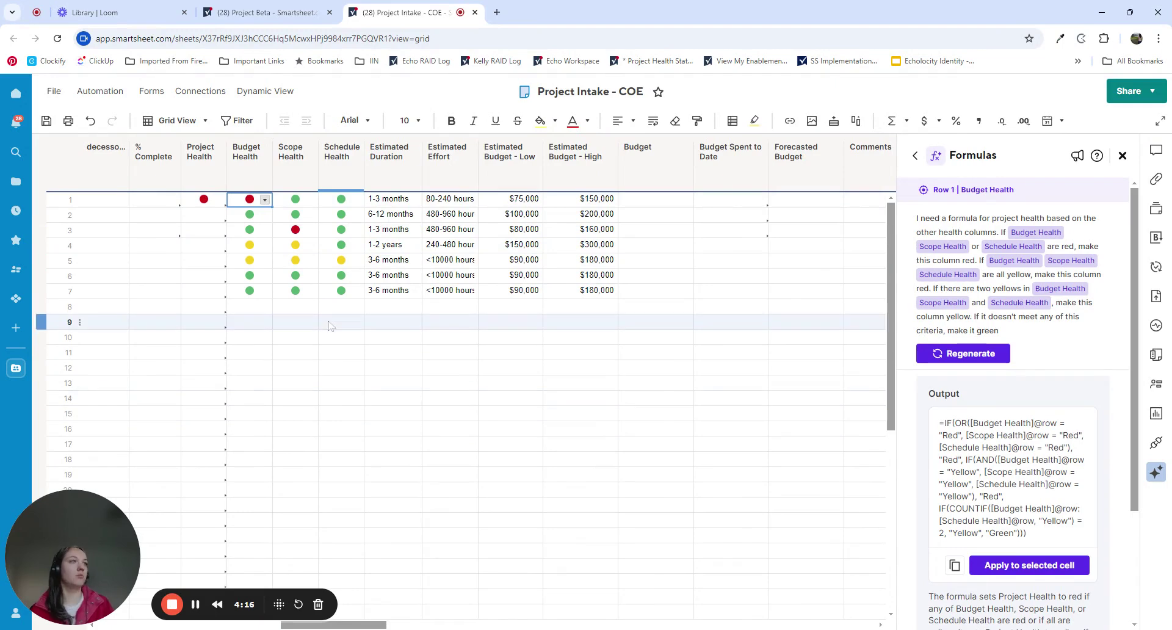
left_click(265, 200)
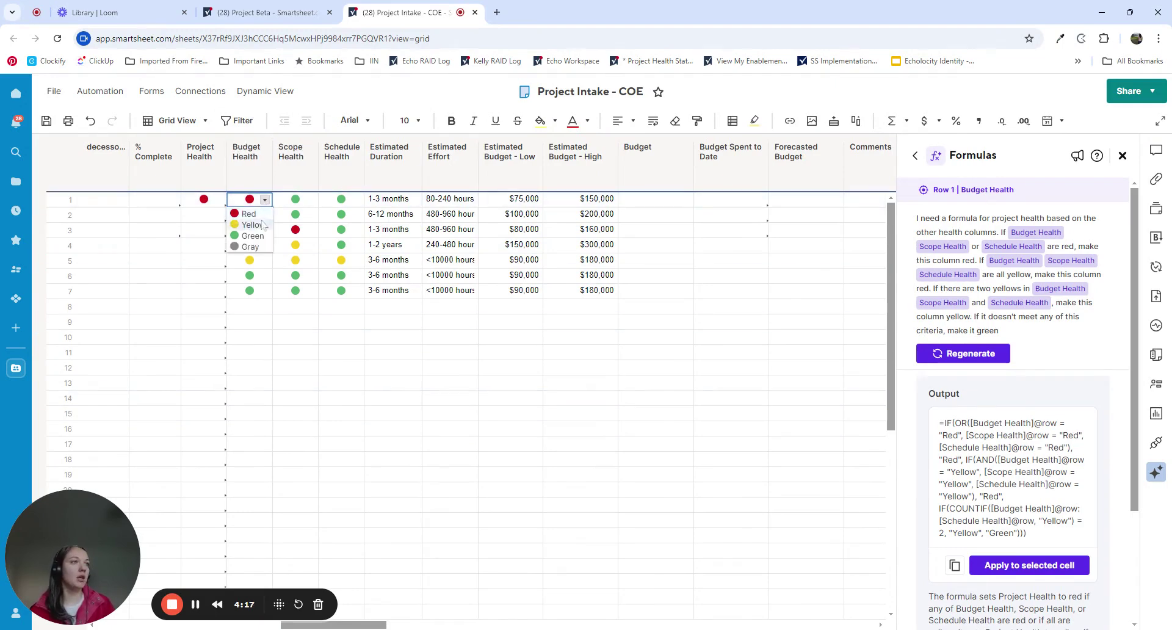
left_click(262, 225)
- Set row 1's Scope Health and Schedule Health to Yellow
left_click(314, 203)
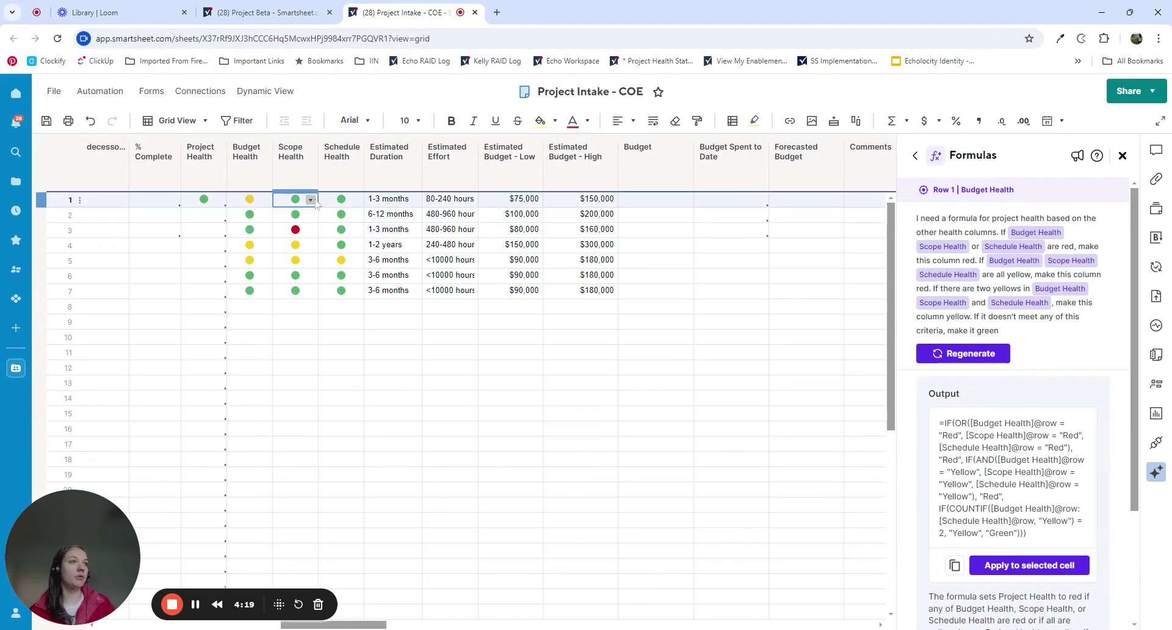
left_click(310, 201)
left_click(305, 226)
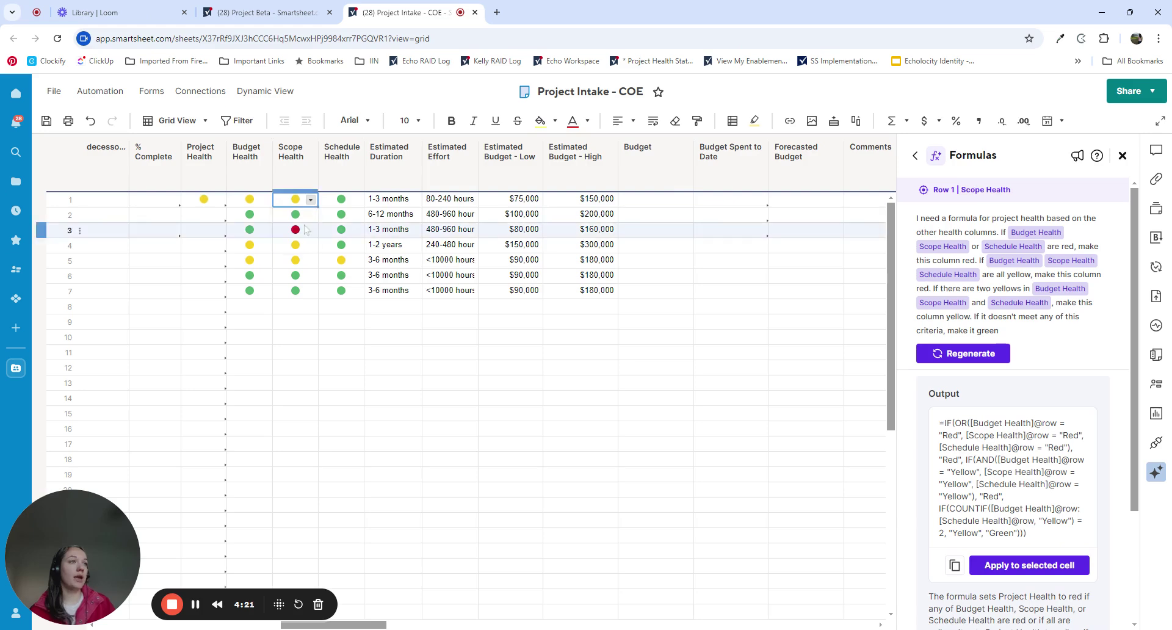
left_click(341, 200)
left_click(356, 200)
left_click(341, 233)
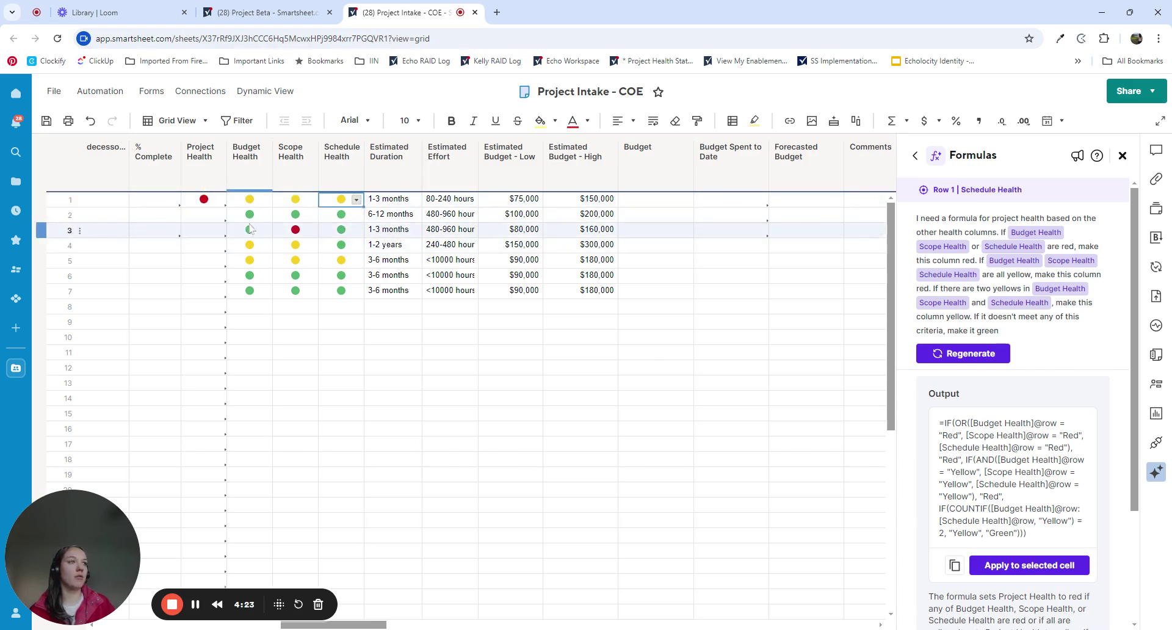
- Set row 1's Budget, Scope and Schedule Health to Green and check Project Health turns green
left_click(250, 200)
left_click(264, 200)
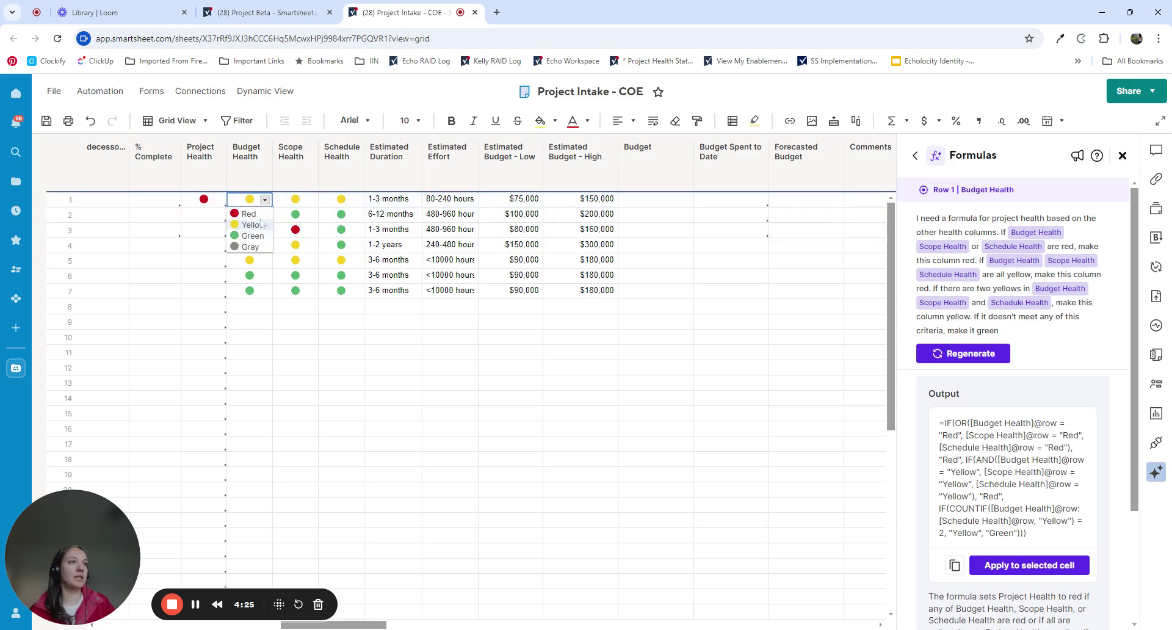
left_click(252, 236)
left_click(295, 200)
left_click(310, 201)
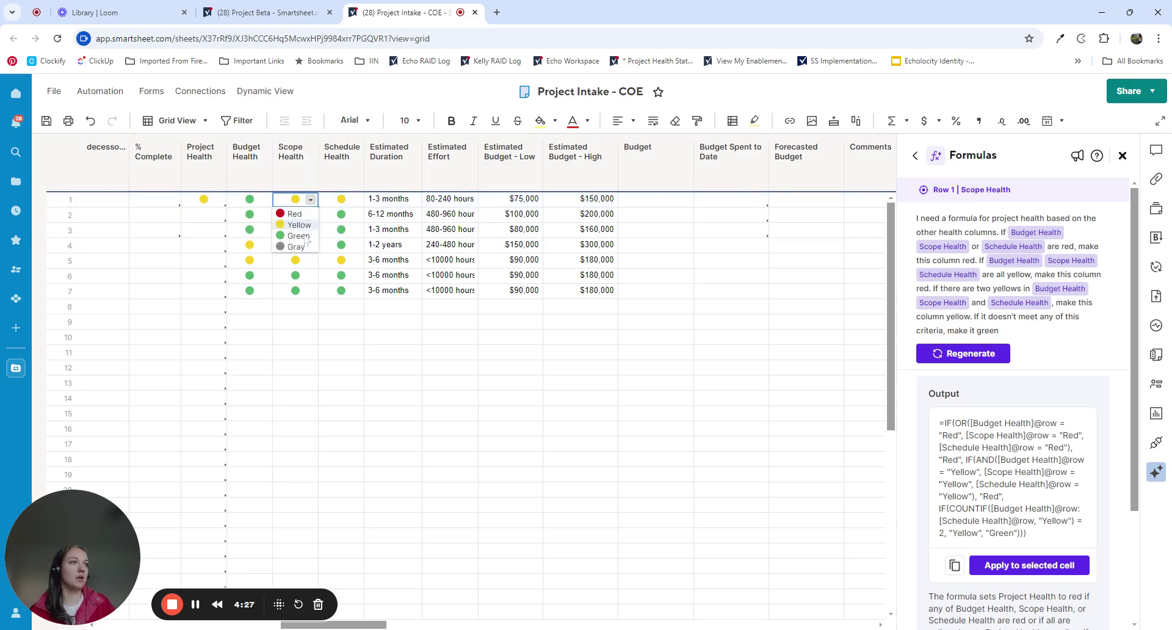
left_click(298, 236)
left_click(341, 200)
left_click(356, 201)
left_click(342, 236)
left_click(217, 202)
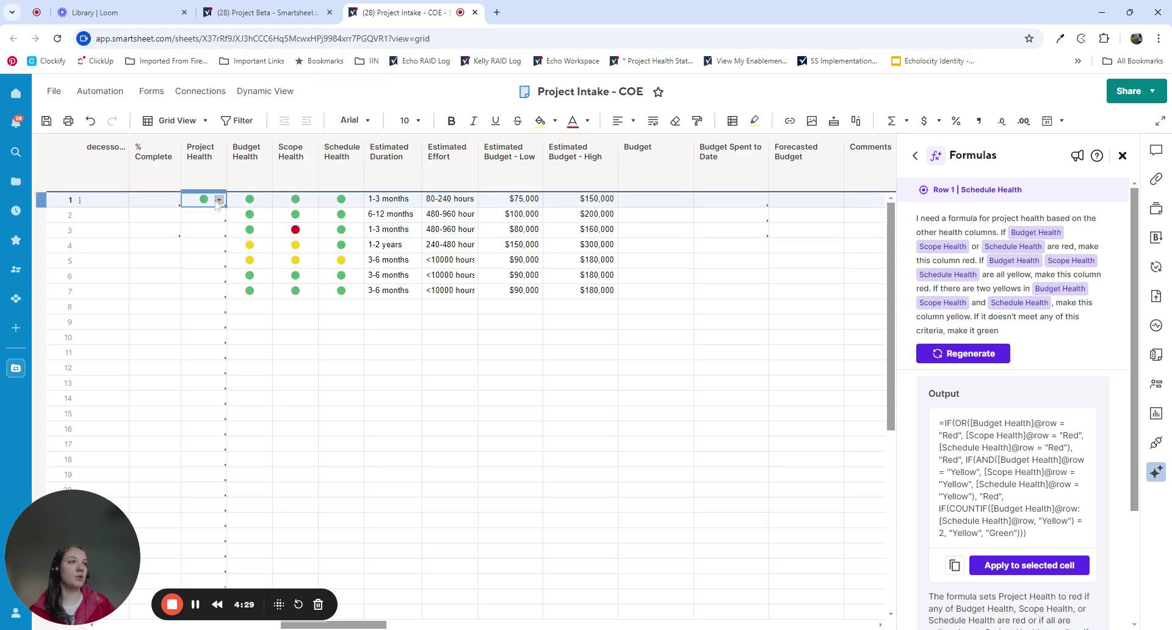
right_click(217, 203)
left_click(352, 597)
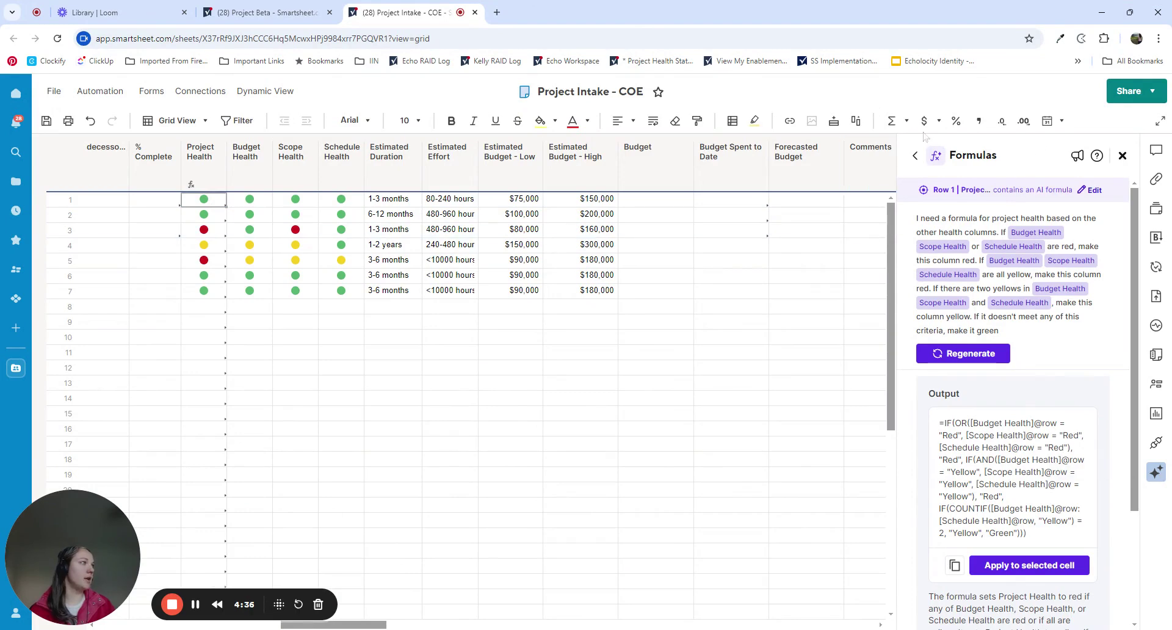
- Return from the Formulas panel to the main AI tools list
left_click(915, 155)
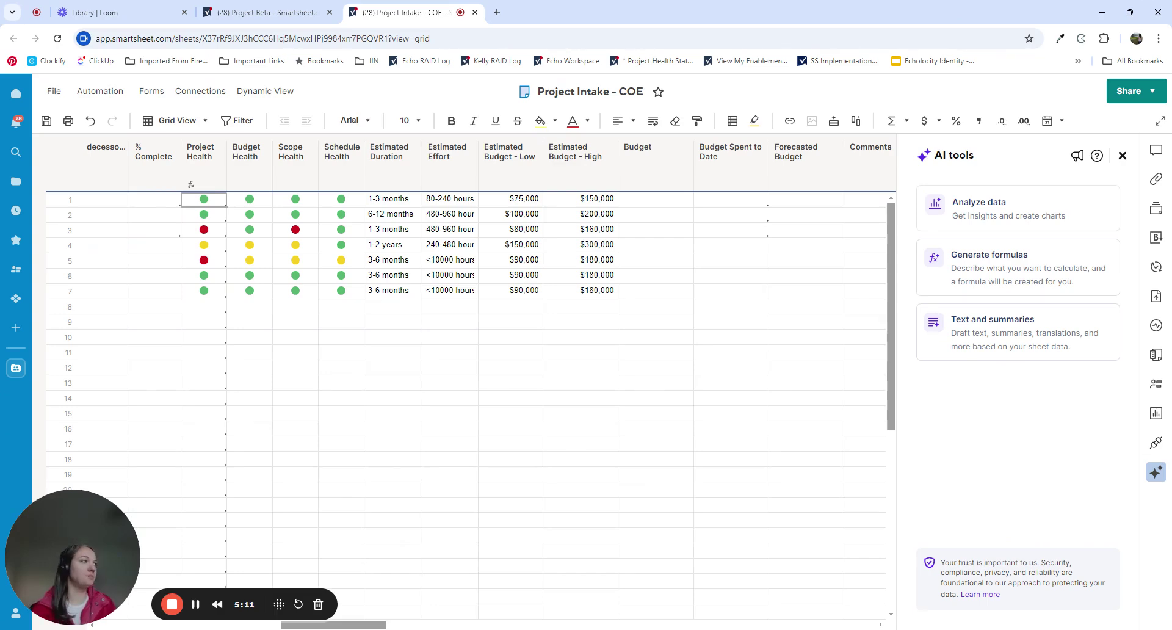
- Save the sheet and select row 1's empty Project Summary cell
scroll(464, 378, "right", 15)
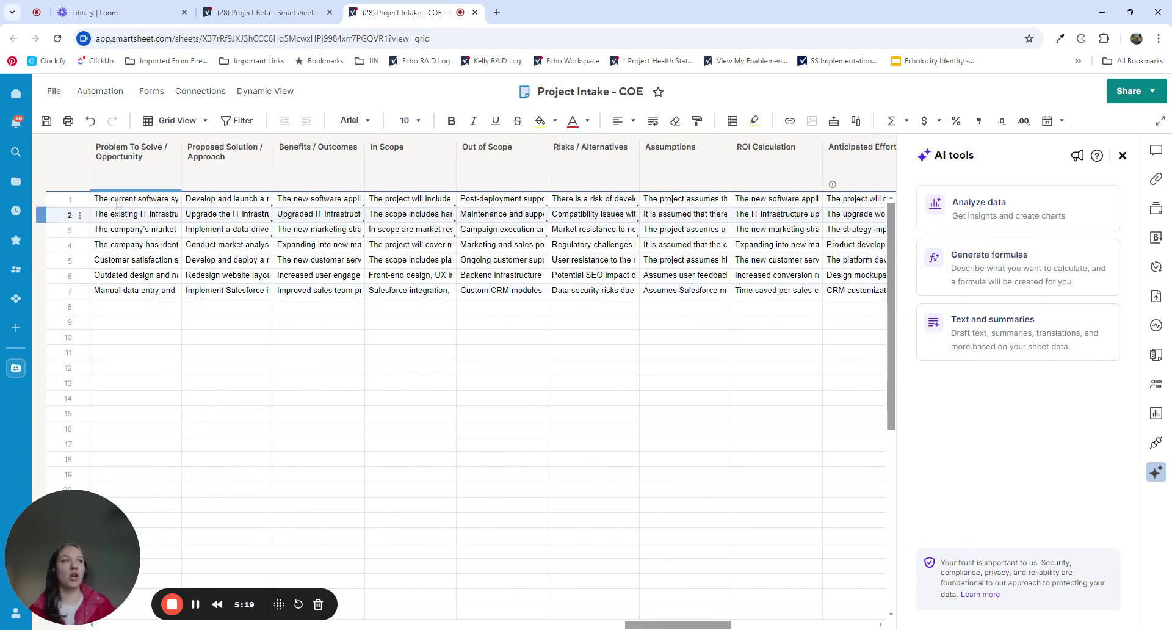
left_click(46, 120)
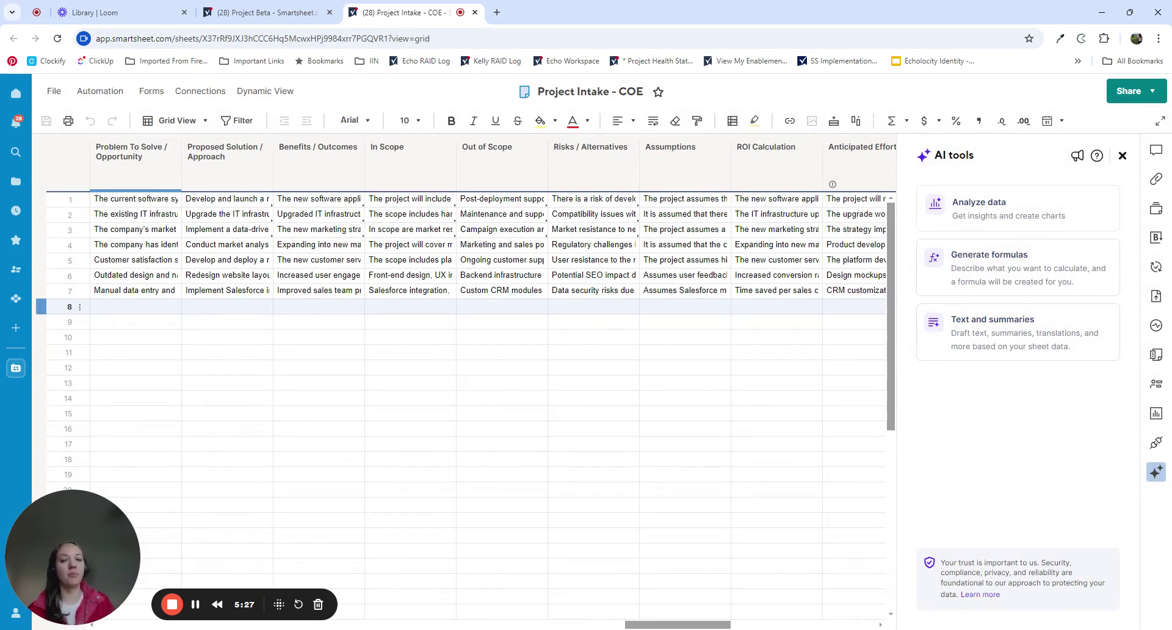
scroll(338, 606, "left", 5)
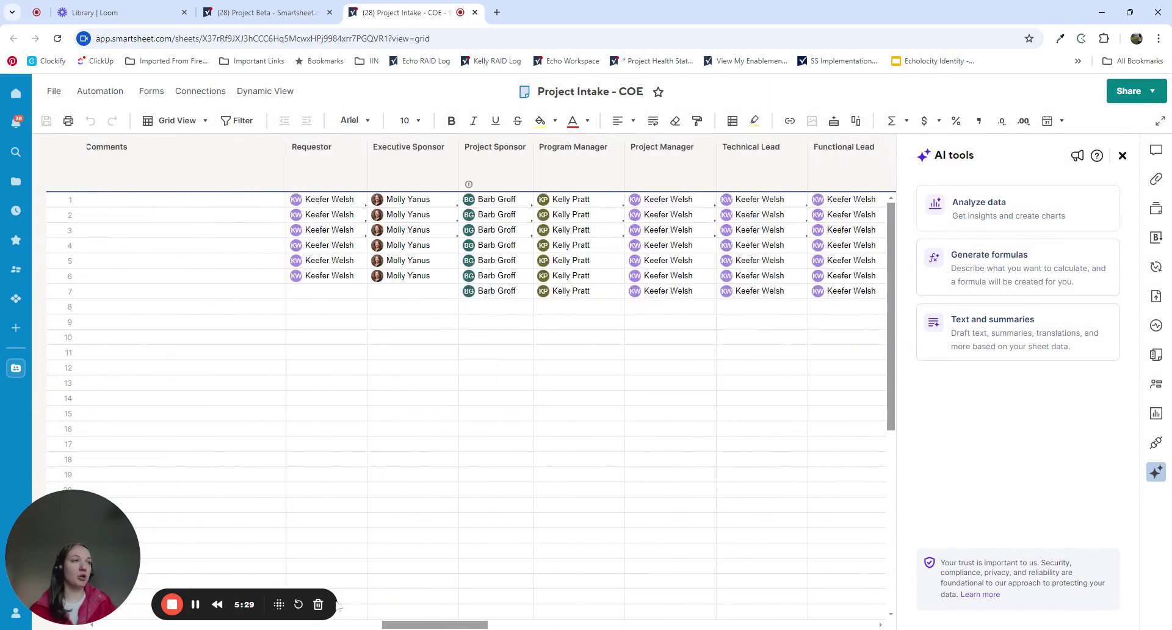
scroll(338, 606, "left", 10)
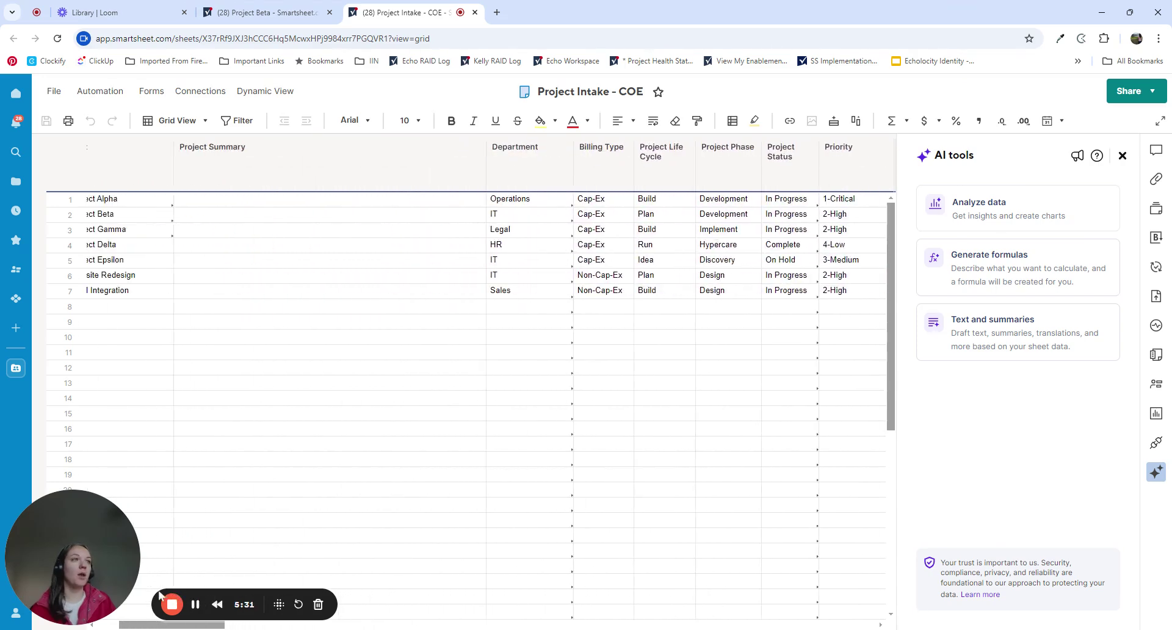
left_click(312, 198)
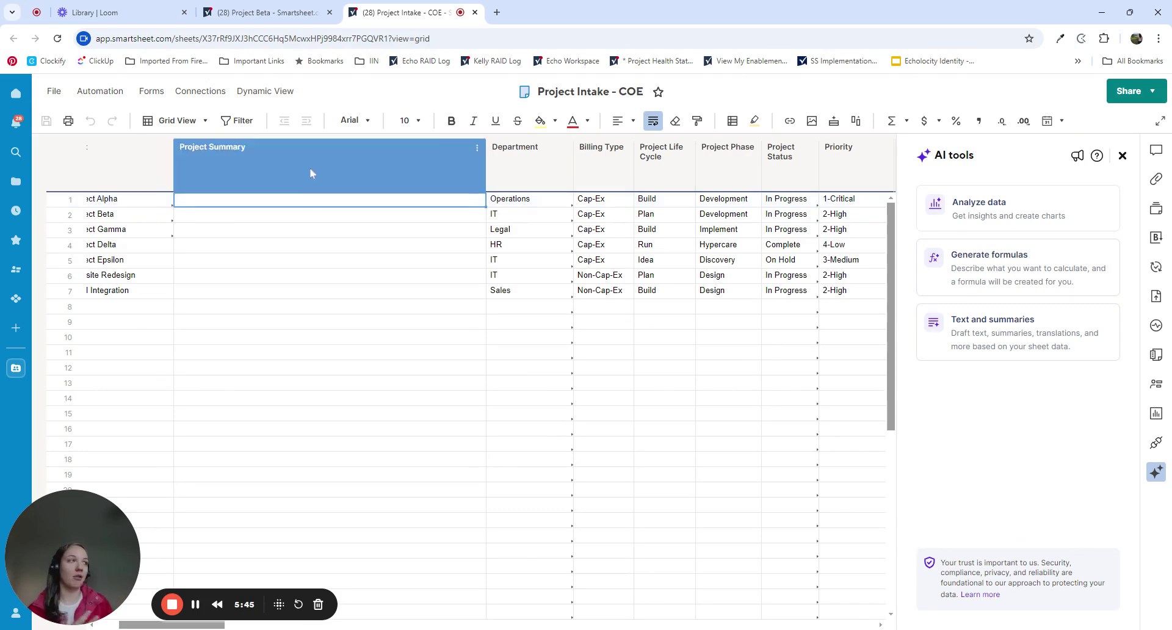
- Paste a summary prompt referencing Department, Problem, Solution, Benefits and Priority, and generate text
left_click(980, 339)
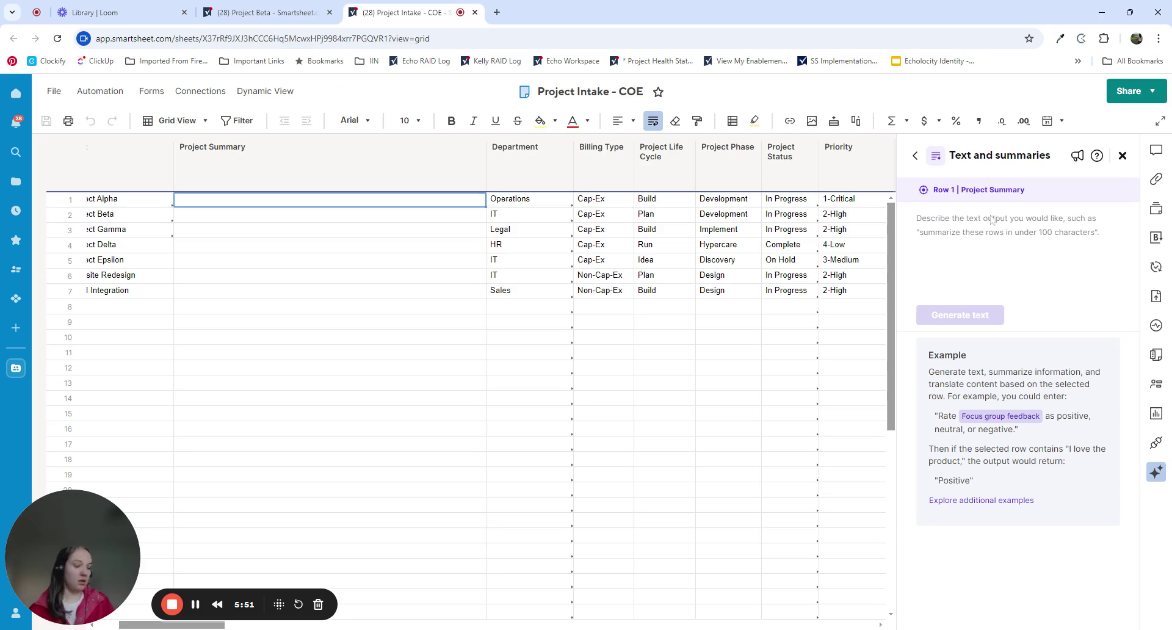
type("Provide a project summary using the following columns project Department Proposed Solution / Approach Problem To Solve / Opportunity Benefits / Outcomes and Priority")
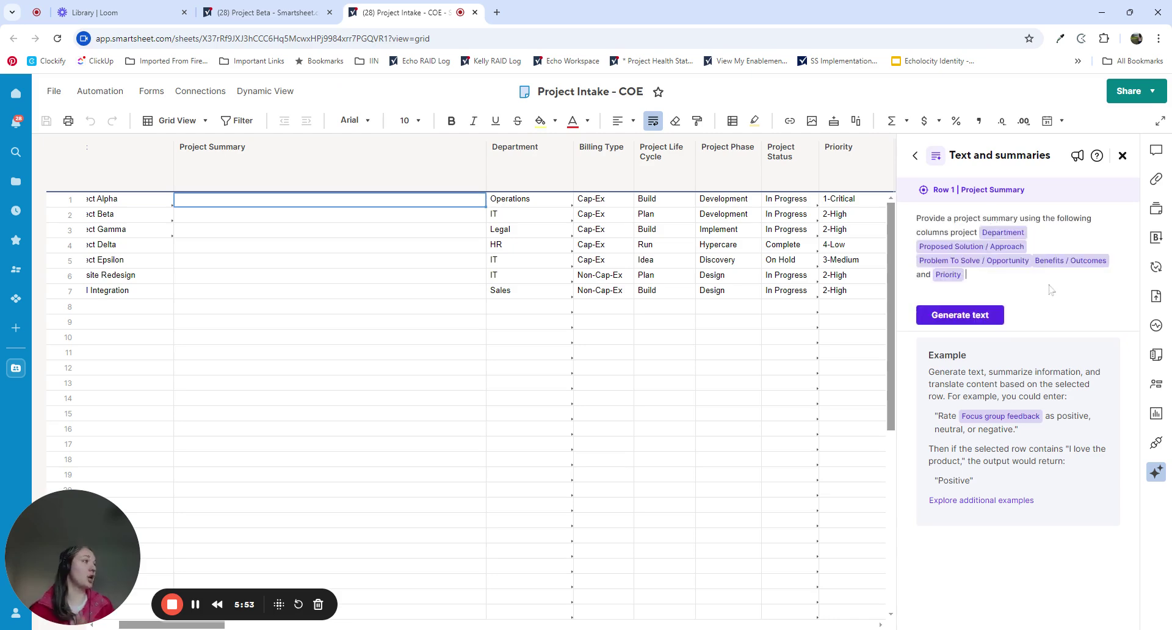
left_click(970, 318)
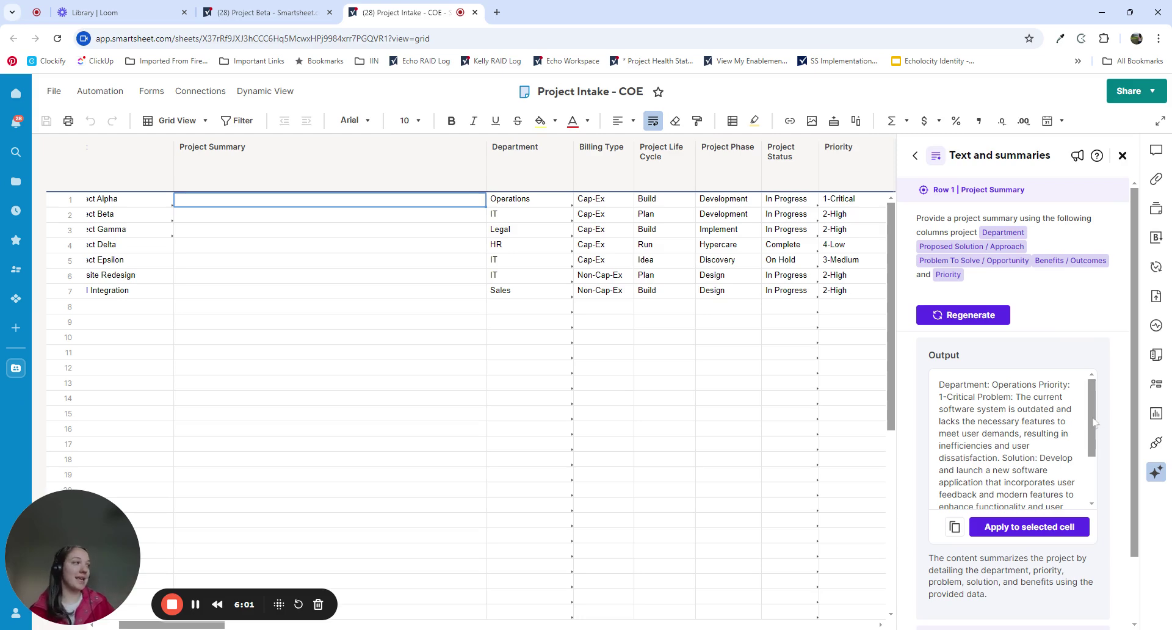
- Append 'in under 300 characters' to the summary prompt
scroll(1092, 421, "down", 3)
scroll(1088, 407, "up", 3)
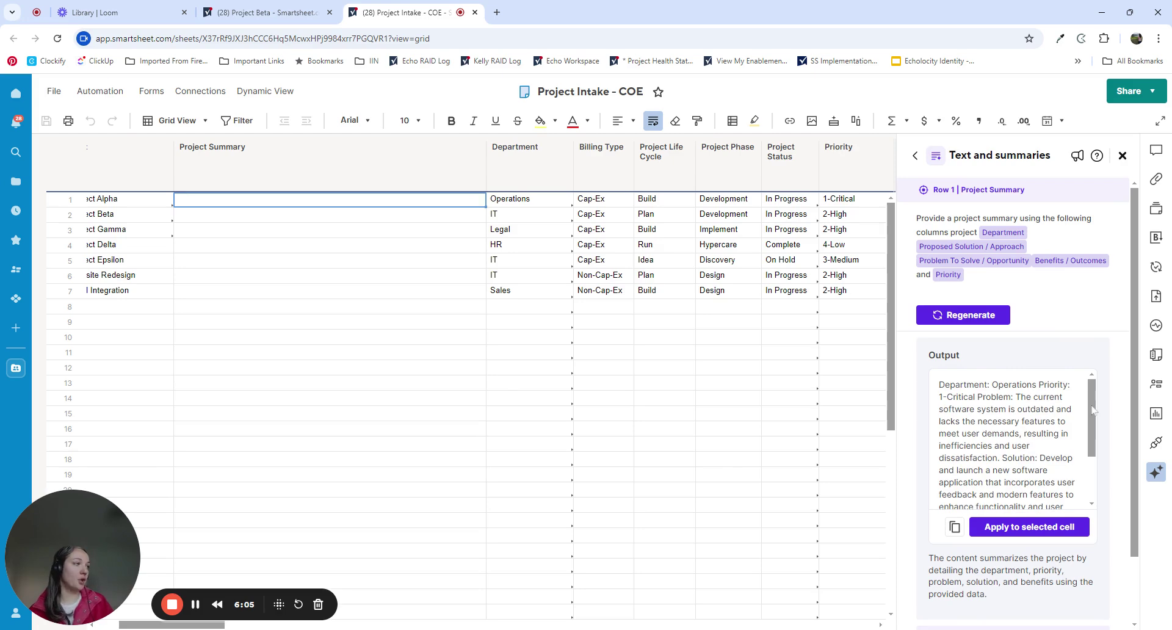
scroll(1093, 478, "down", 3)
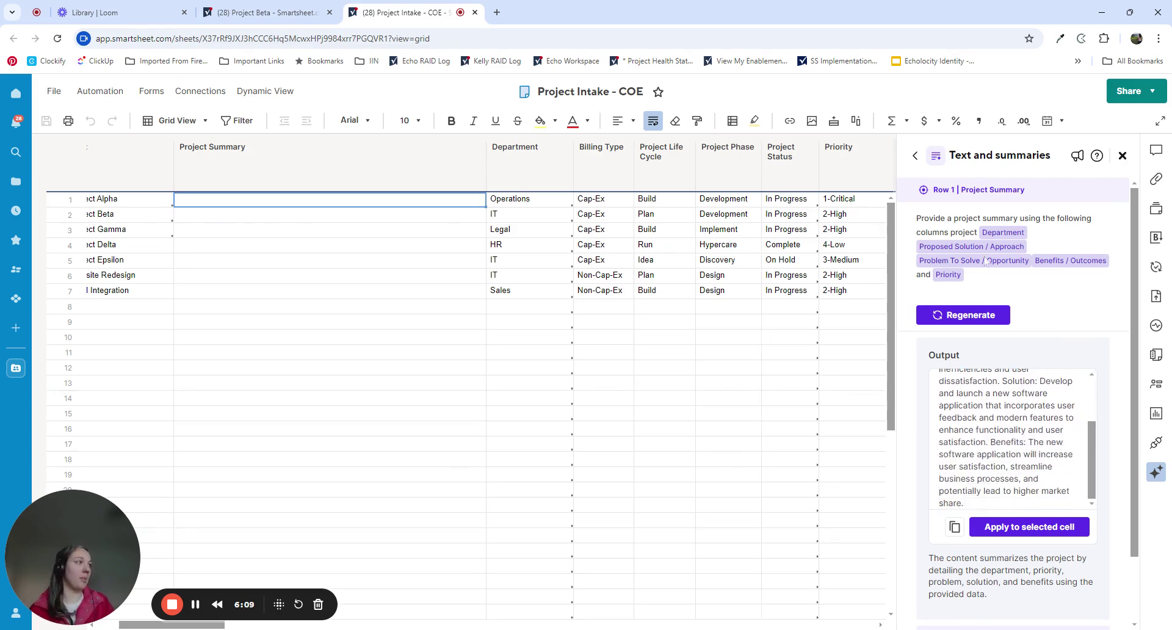
type("i")
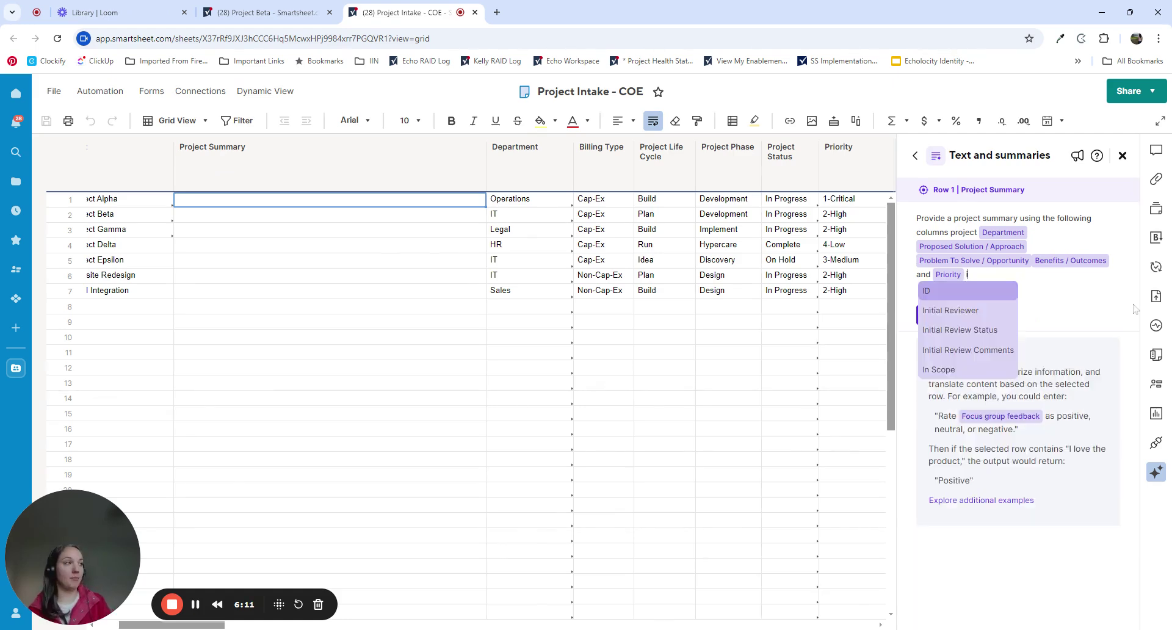
type("n under 300 c")
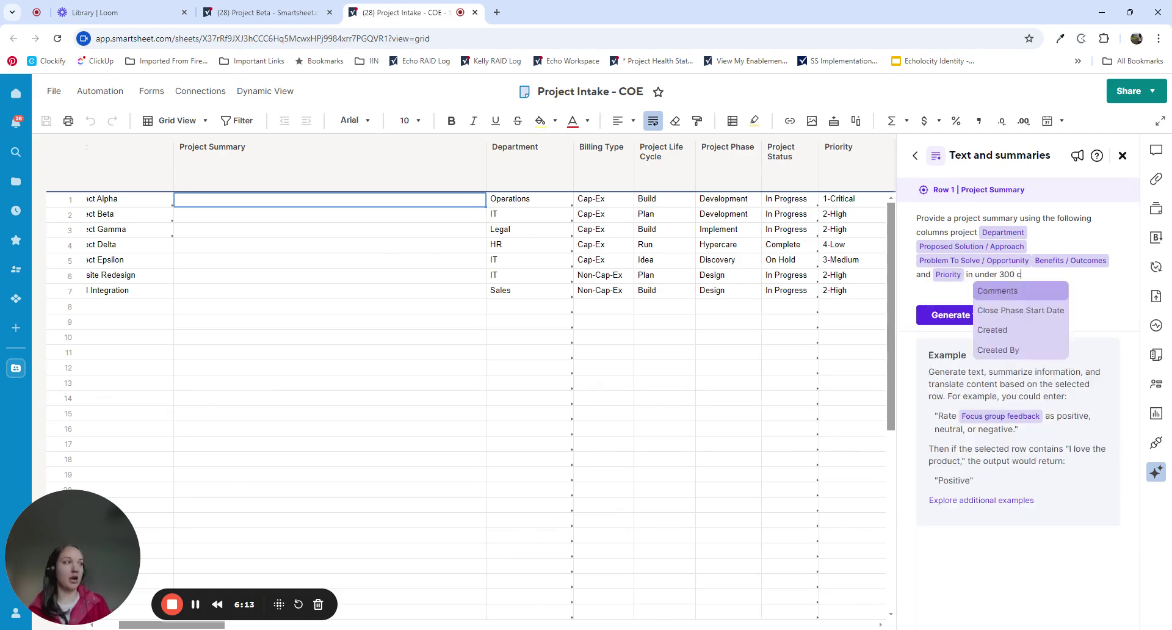
type("harcter")
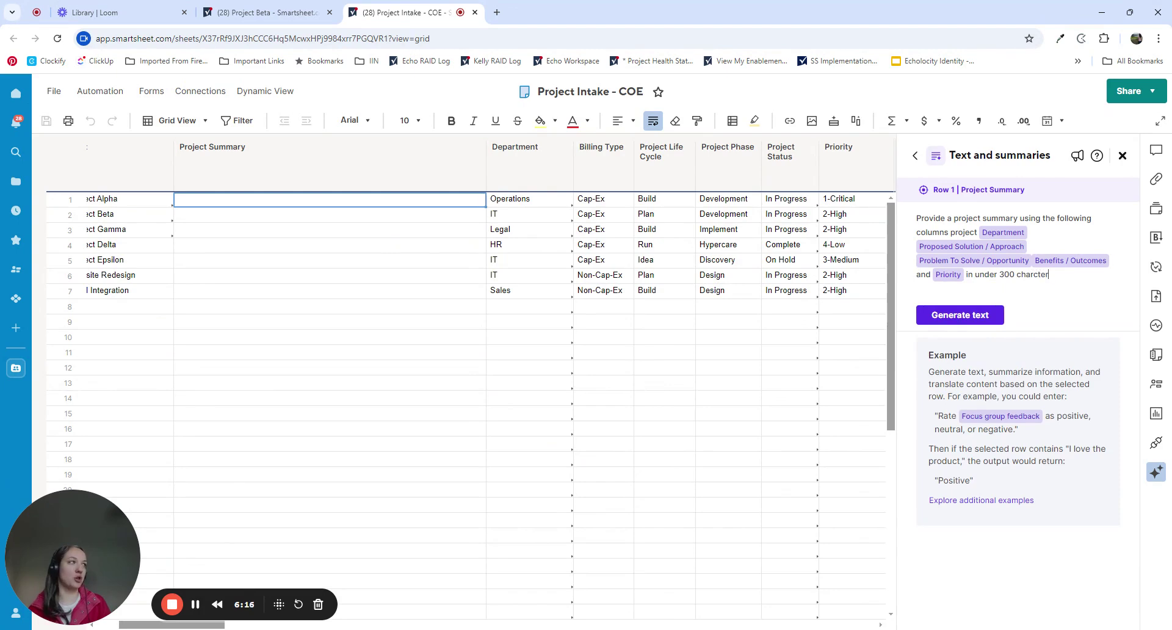
key("BackSpace")
key("BackSpace")
key("BackSpace")
key("BackSpace")
type("acter")
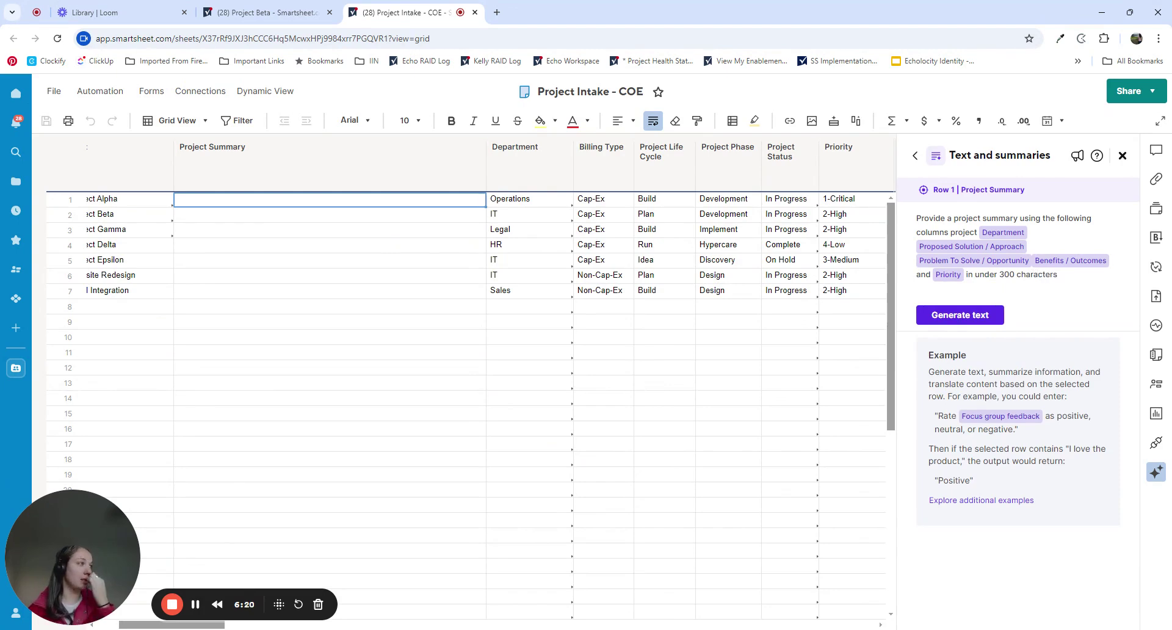
- Regenerate the length-limited summary and apply it to row 1's Project Summary cell
left_click(990, 316)
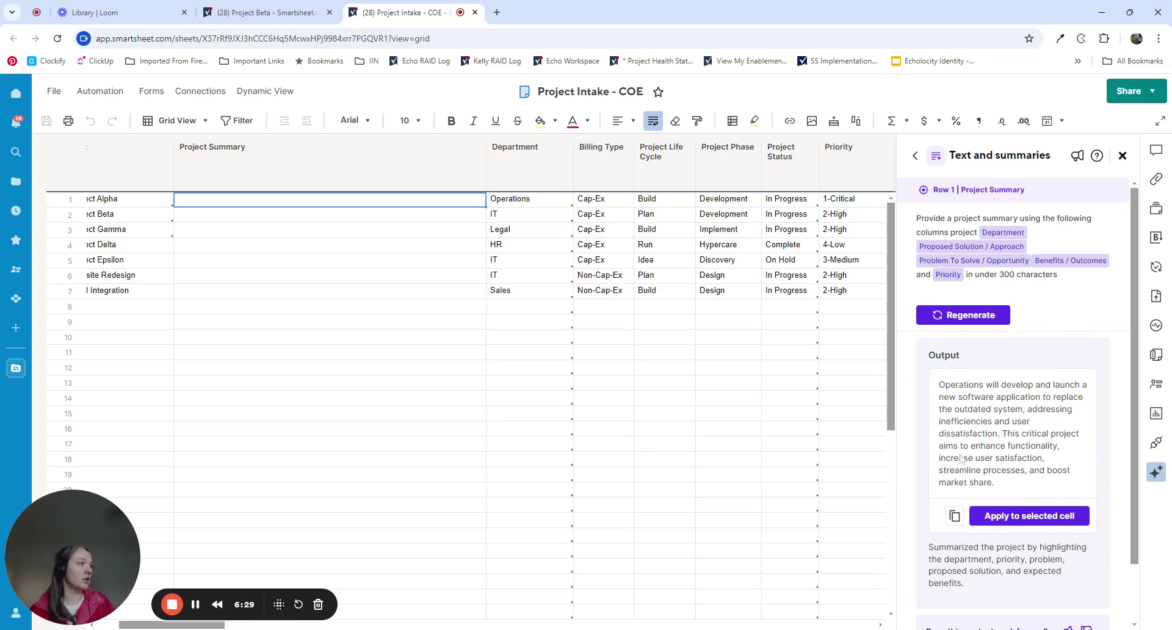
left_click(1034, 516)
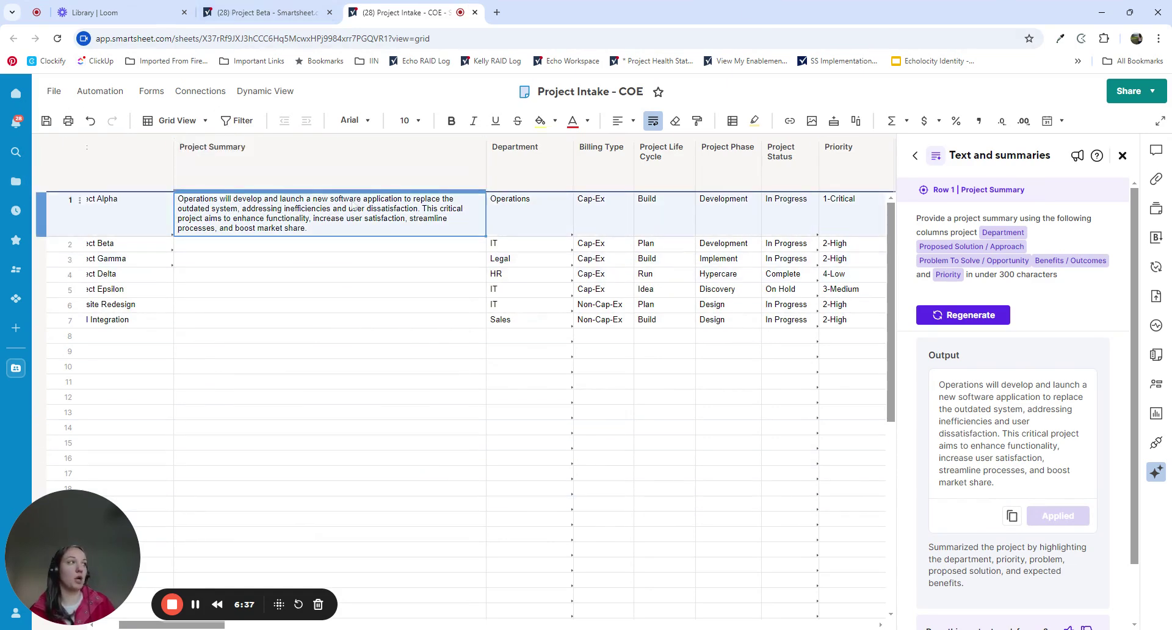
- Save the sheet and go back to the AI tools list
left_click(47, 121)
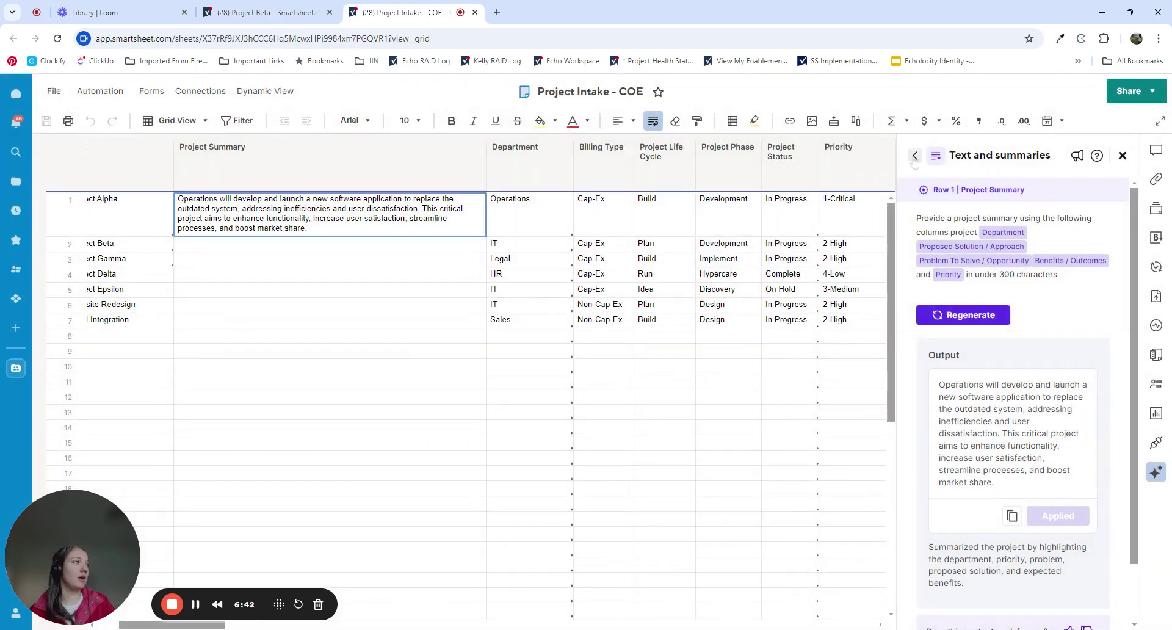
left_click(915, 156)
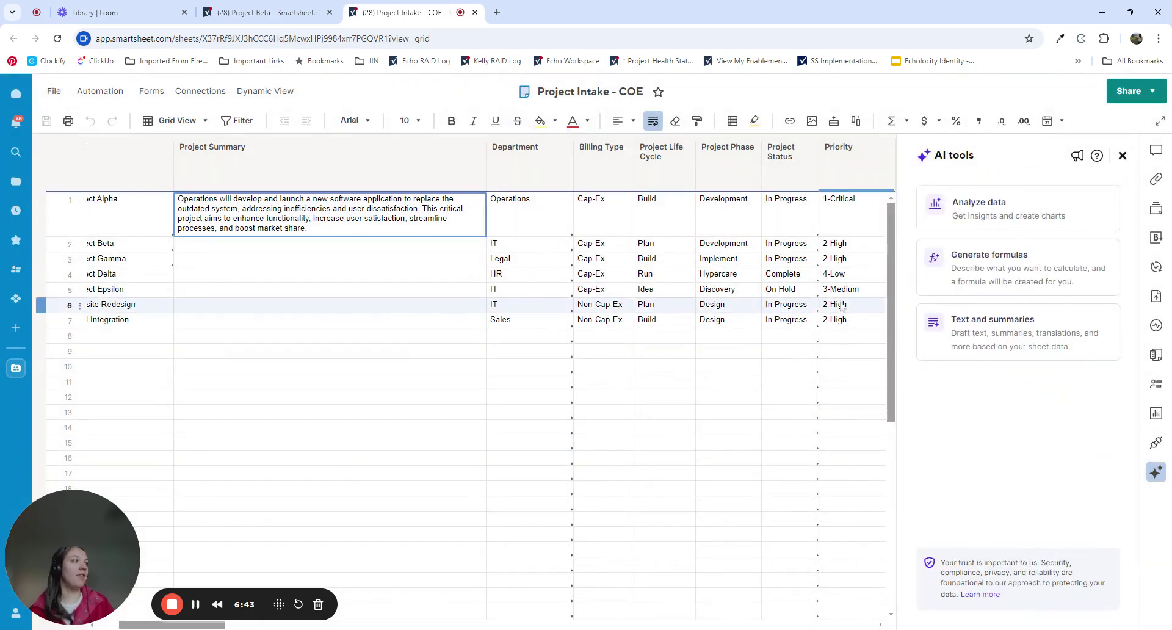